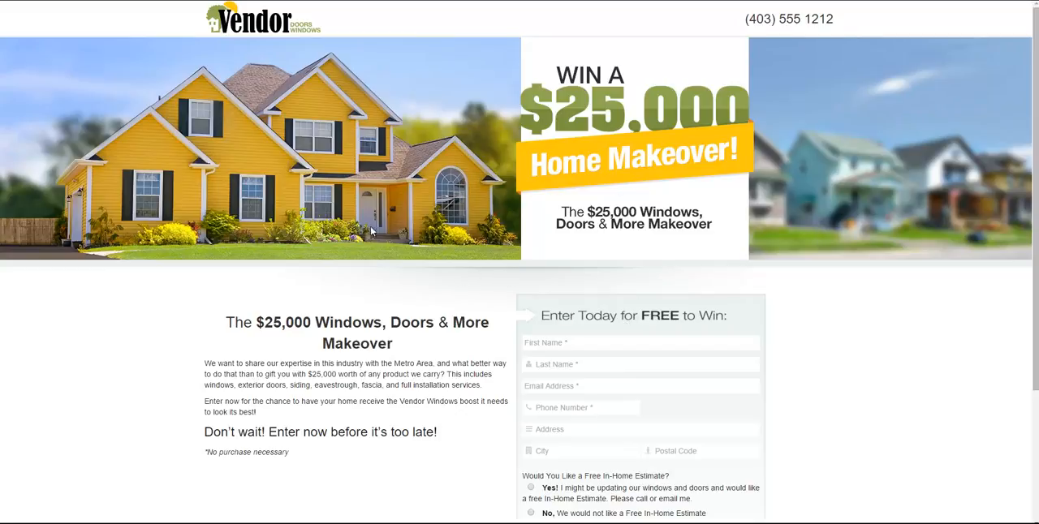
# Step: Open the sweepstakes landing page in a phone-sized window of the Responsive Web Design Tester
pyautogui.rightClick(296, 167)
pyautogui.moveTo(339, 286)
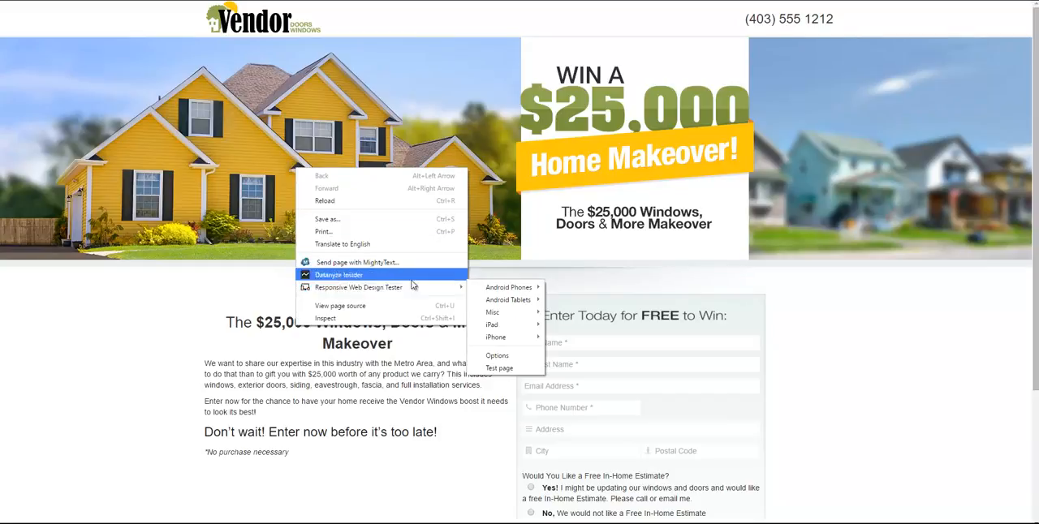
pyautogui.moveTo(511, 312)
pyautogui.click(573, 325)
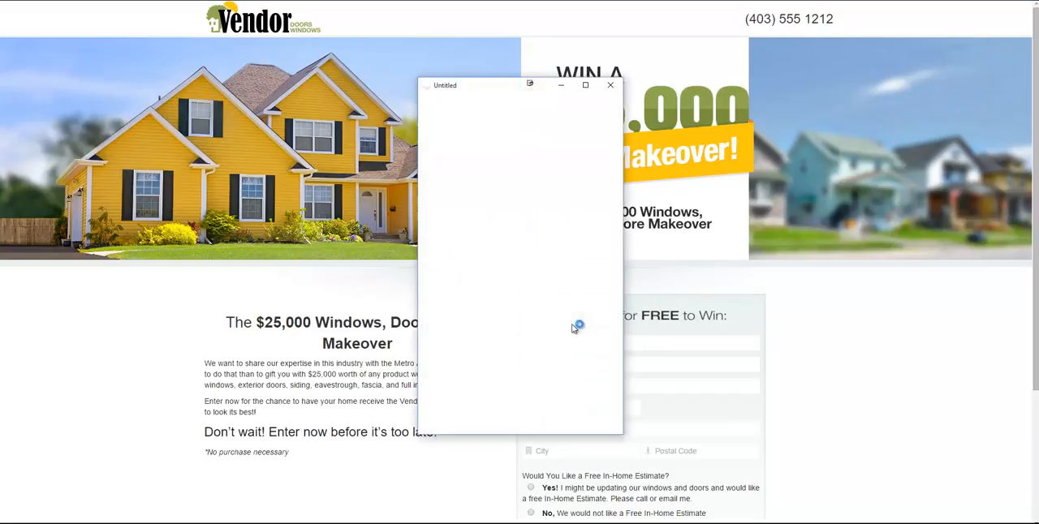
# Step: Widen the test window in stages to check the landing page's responsive layout down to its footer, and close the window
pyautogui.moveTo(623, 345); pyautogui.dragTo(666, 344)
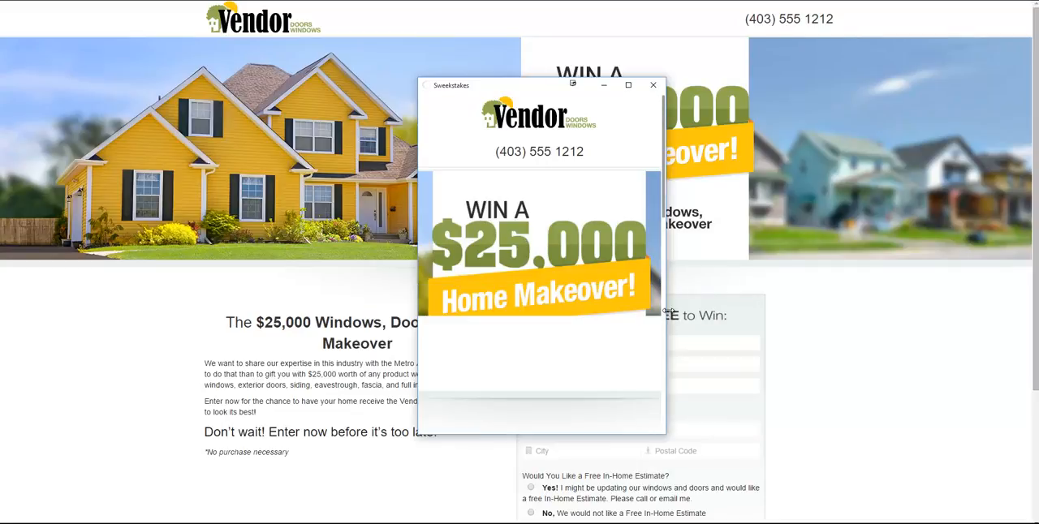
pyautogui.scroll(-3, 552, 262)
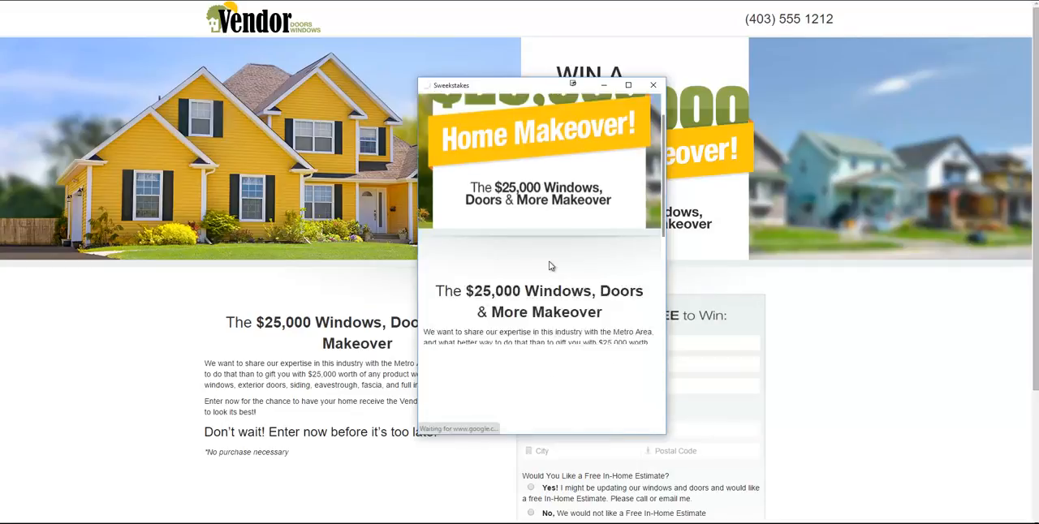
pyautogui.scroll(-5, 569, 275)
pyautogui.moveTo(666, 284); pyautogui.dragTo(899, 266)
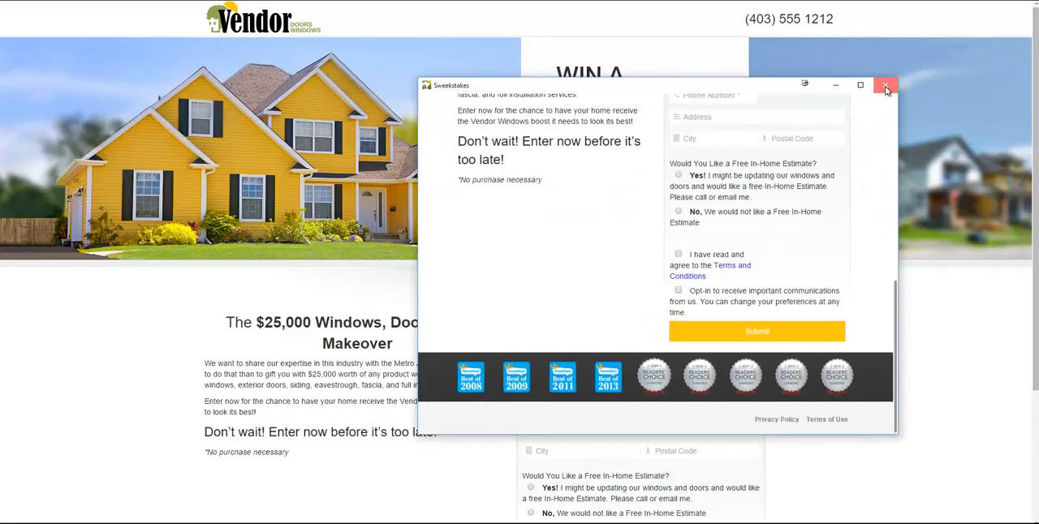
pyautogui.click(883, 85)
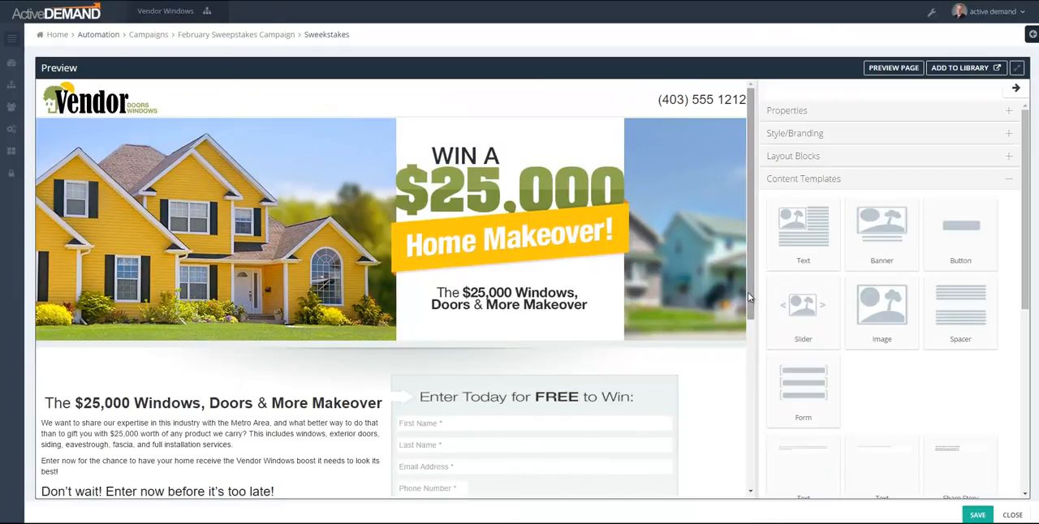
# Step: Open the makeover text block beside the entry form for inline editing and leave it unedited
pyautogui.moveTo(748, 293); pyautogui.dragTo(747, 245)
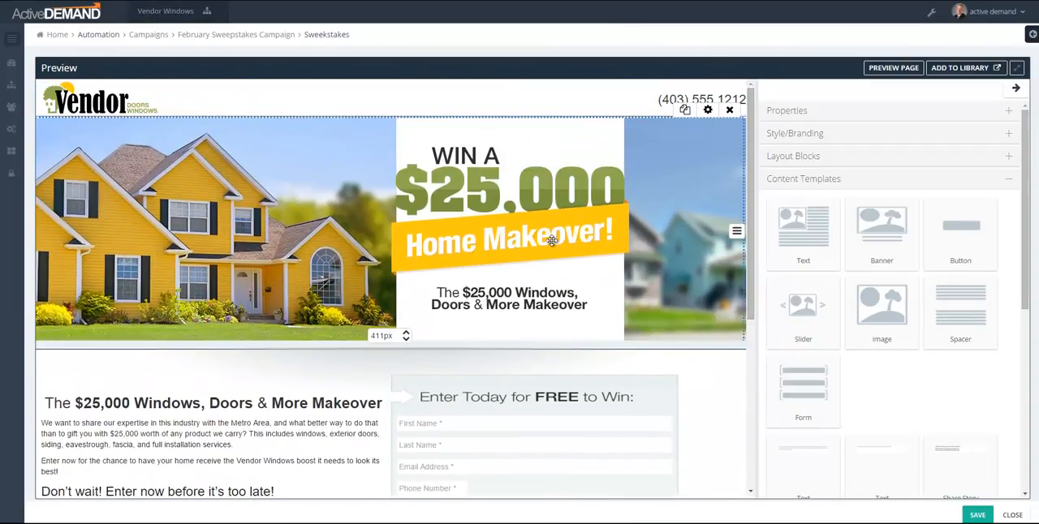
pyautogui.scroll(-2, 552, 241)
pyautogui.click(199, 335)
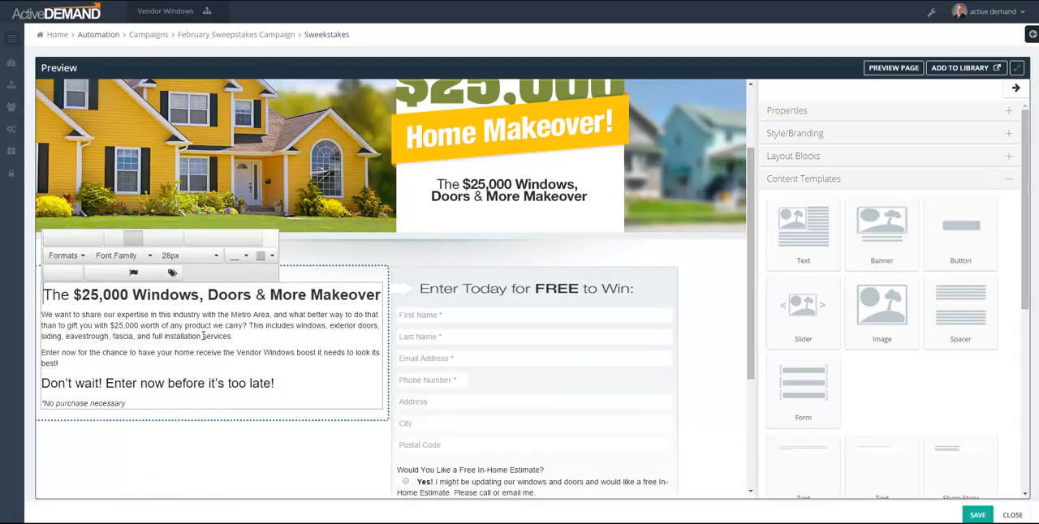
pyautogui.click(708, 349)
pyautogui.scroll(2, 710, 284)
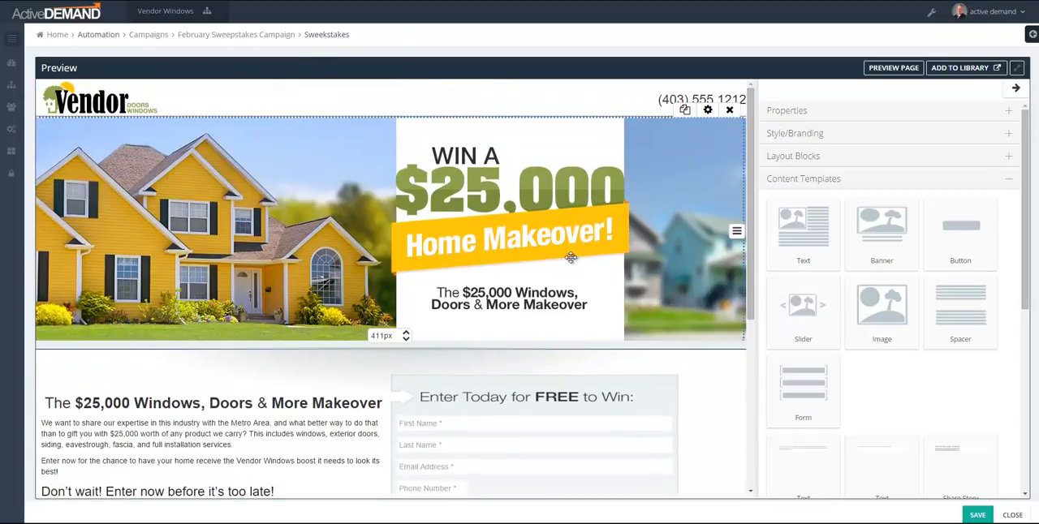
# Step: Check which screen sizes use the banner row's background image, and cancel the row style settings
pyautogui.click(737, 233)
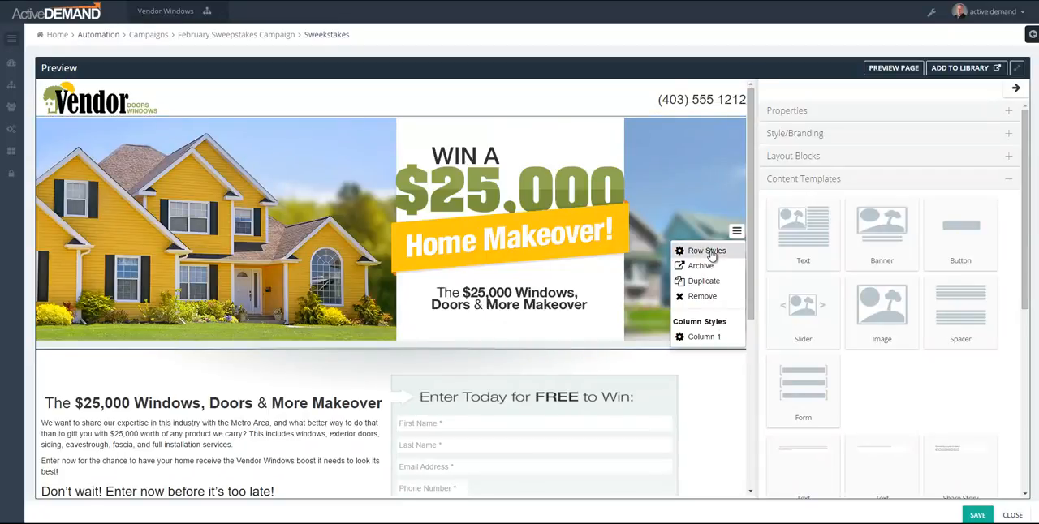
pyautogui.click(708, 250)
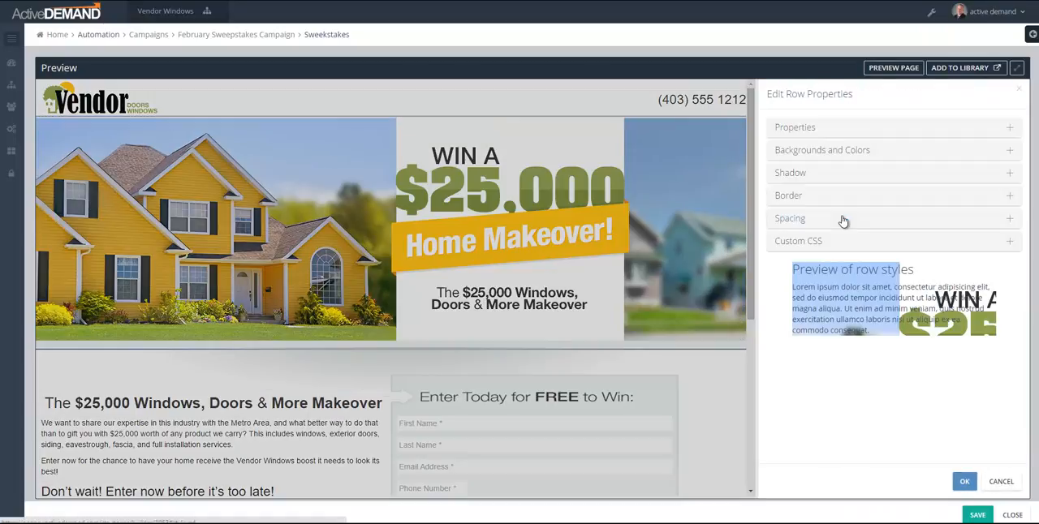
pyautogui.click(840, 154)
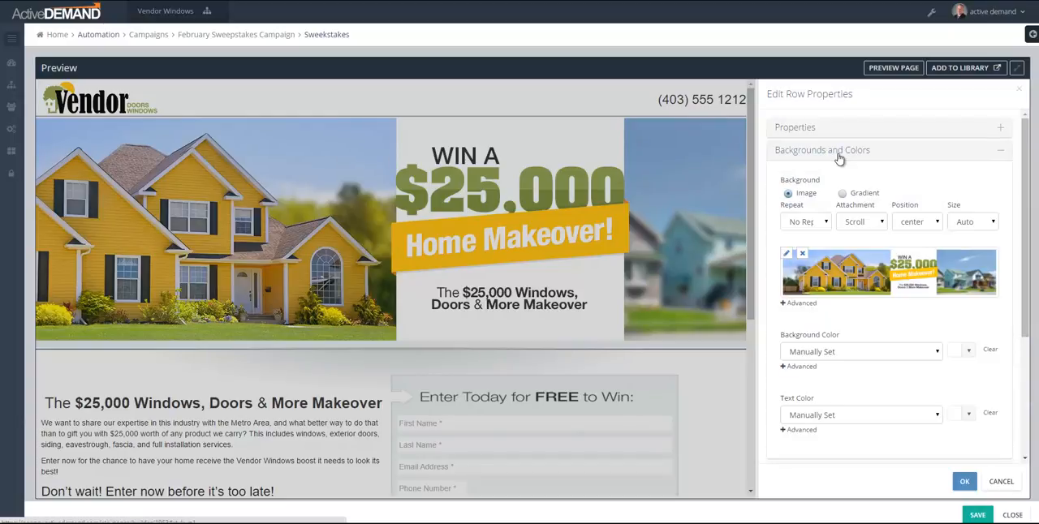
pyautogui.click(784, 304)
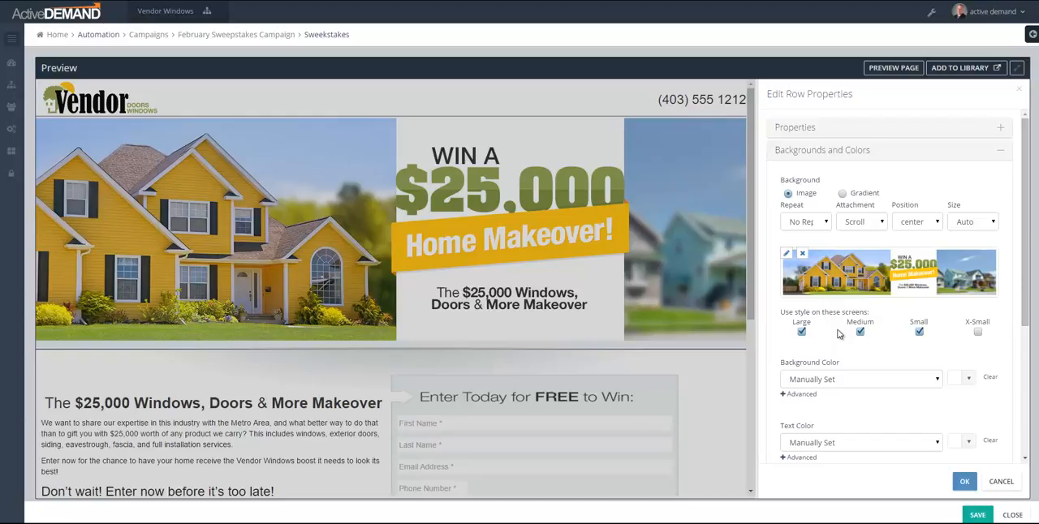
pyautogui.click(1000, 481)
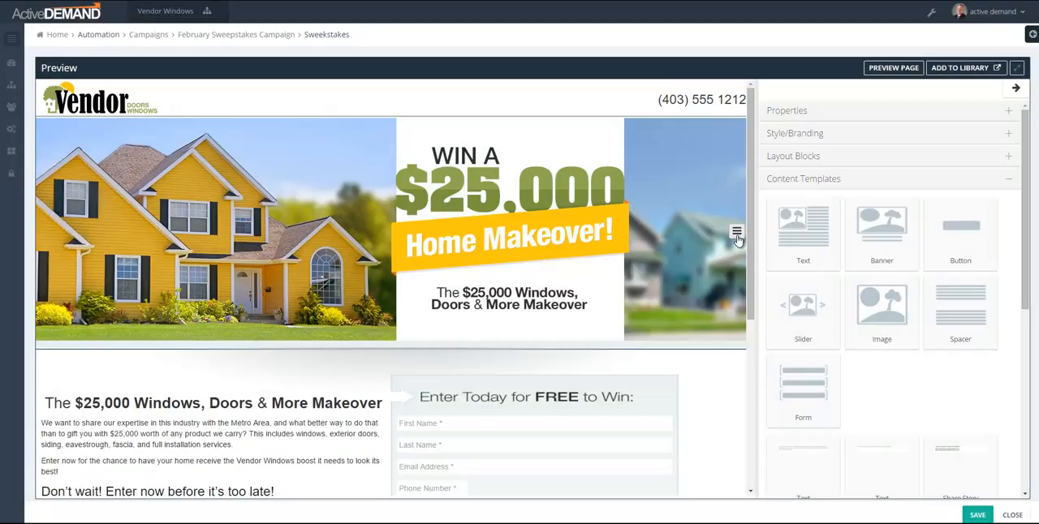
# Step: Check which screen sizes use the background image of the banner's Column 1, and cancel the column style settings
pyautogui.click(737, 236)
pyautogui.click(711, 339)
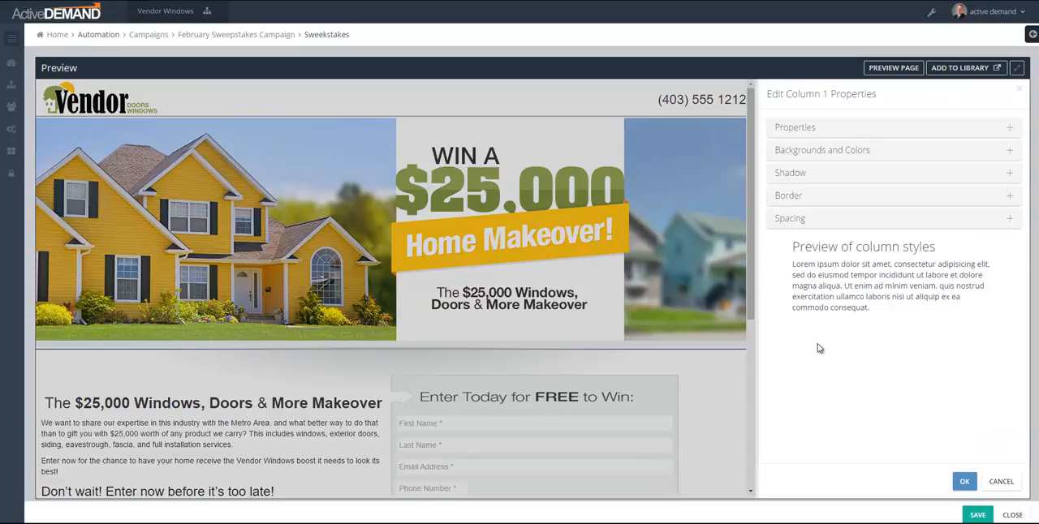
pyautogui.click(799, 150)
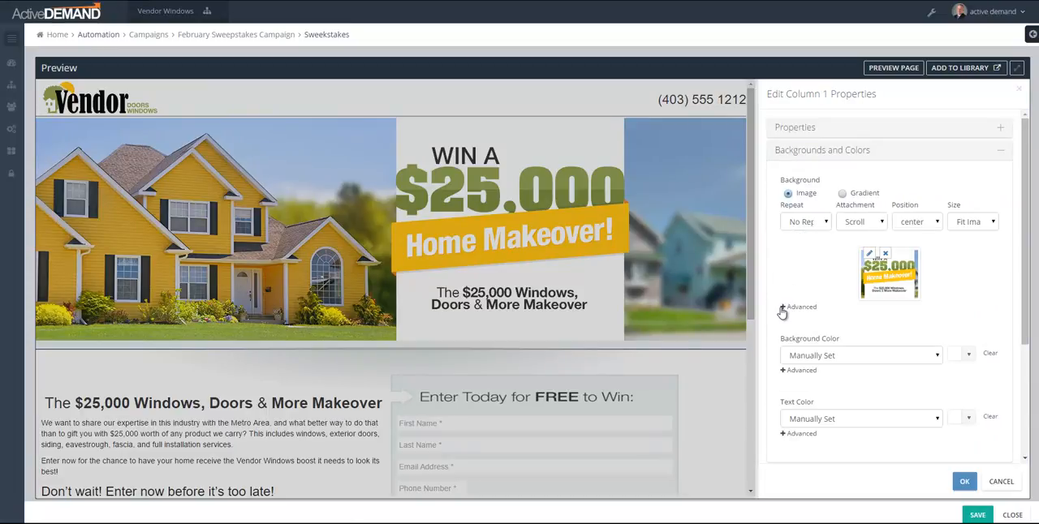
pyautogui.click(783, 308)
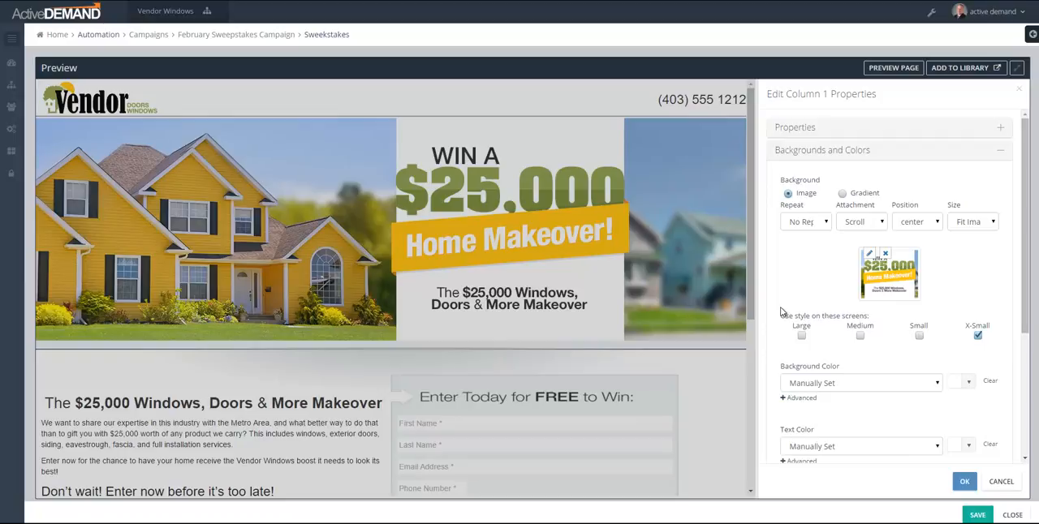
pyautogui.click(1008, 484)
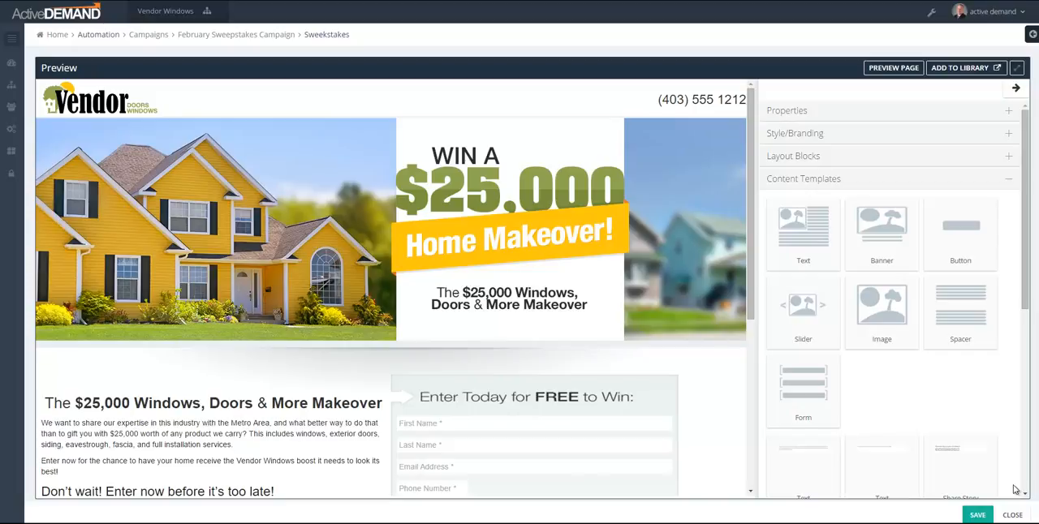
# Step: Open the landing page's entry form in the form editor and review its fields and the available survey fields
pyautogui.scroll(-1, 714, 244)
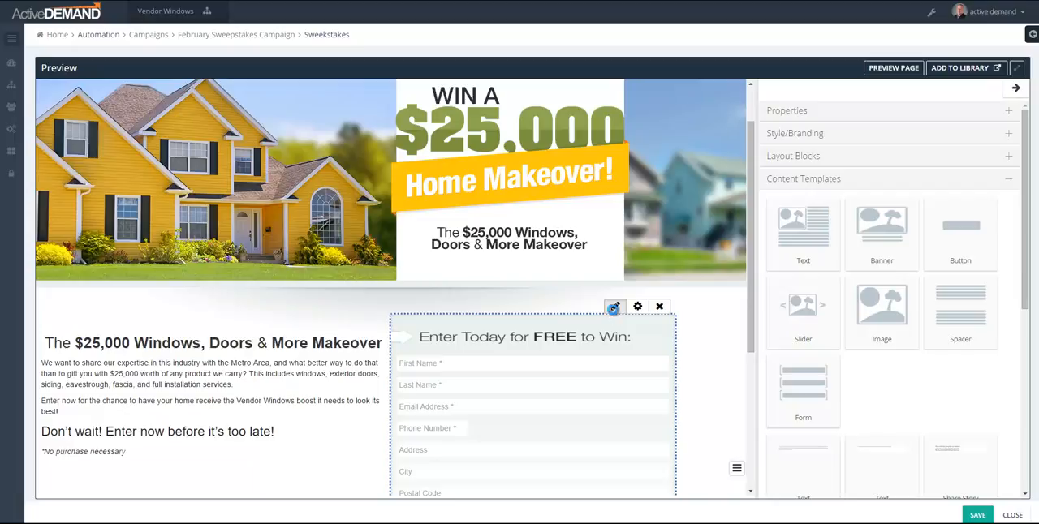
pyautogui.click(614, 307)
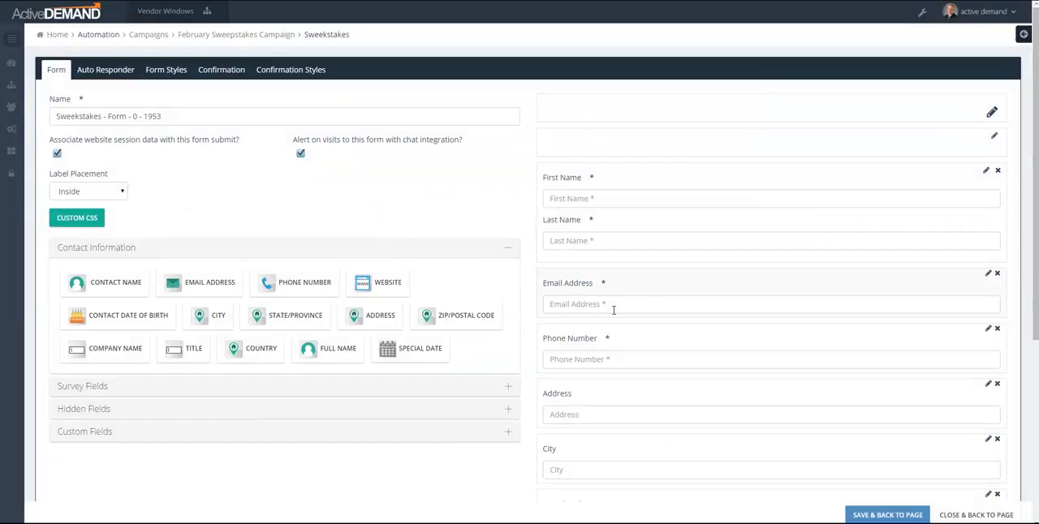
pyautogui.scroll(-4, 692, 268)
pyautogui.scroll(4, 692, 268)
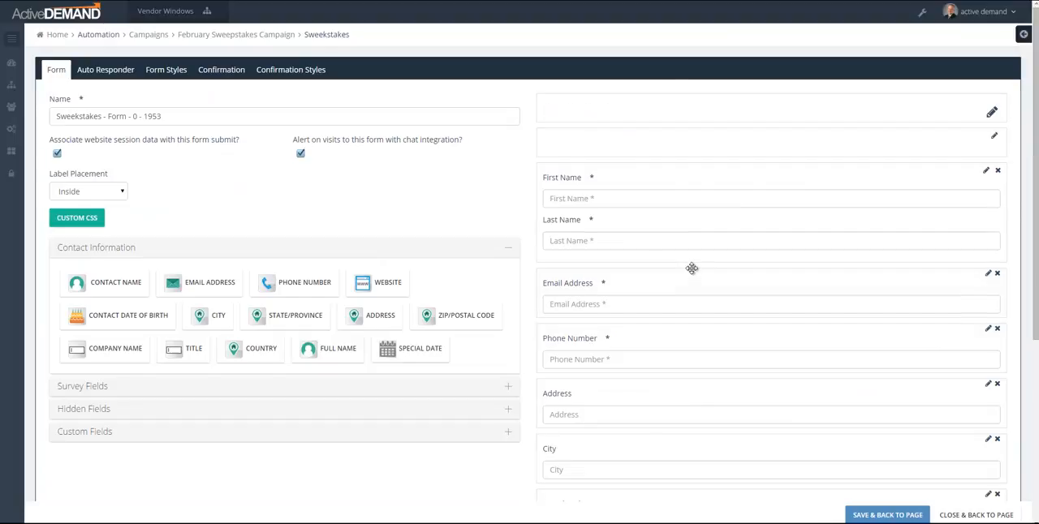
pyautogui.click(131, 388)
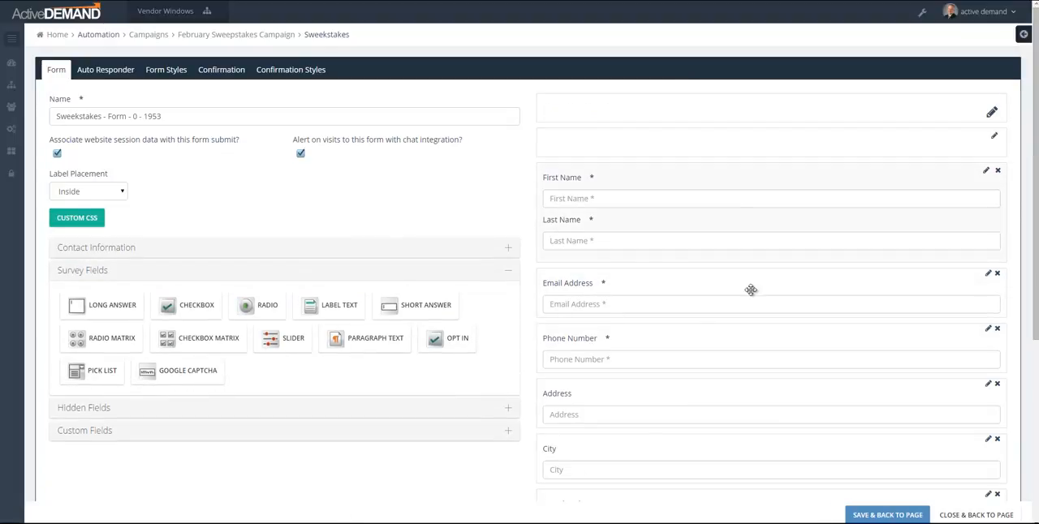
# Step: Open the form's auto responder workflow and move the Form Submit block and its linked Email Prospect block farther apart
pyautogui.click(104, 71)
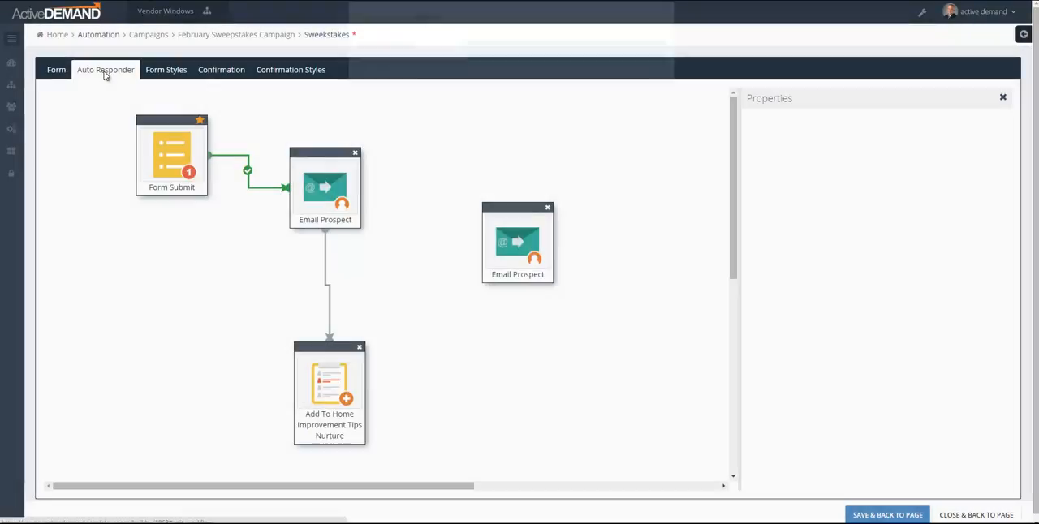
pyautogui.moveTo(333, 151)
pyautogui.mouseDown()
pyautogui.moveTo(495, 134)
pyautogui.moveTo(349, 140)
pyautogui.mouseUp()
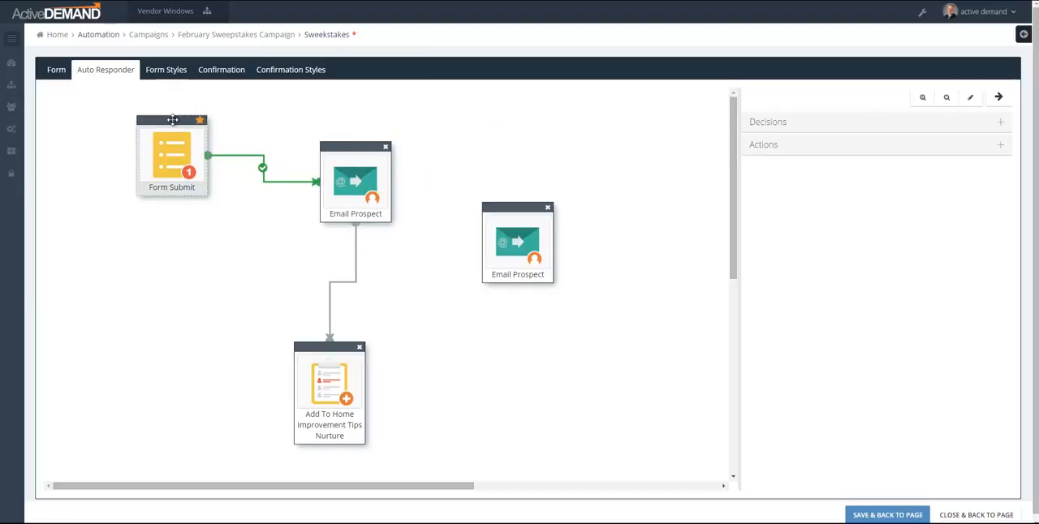
pyautogui.moveTo(166, 115); pyautogui.dragTo(128, 120)
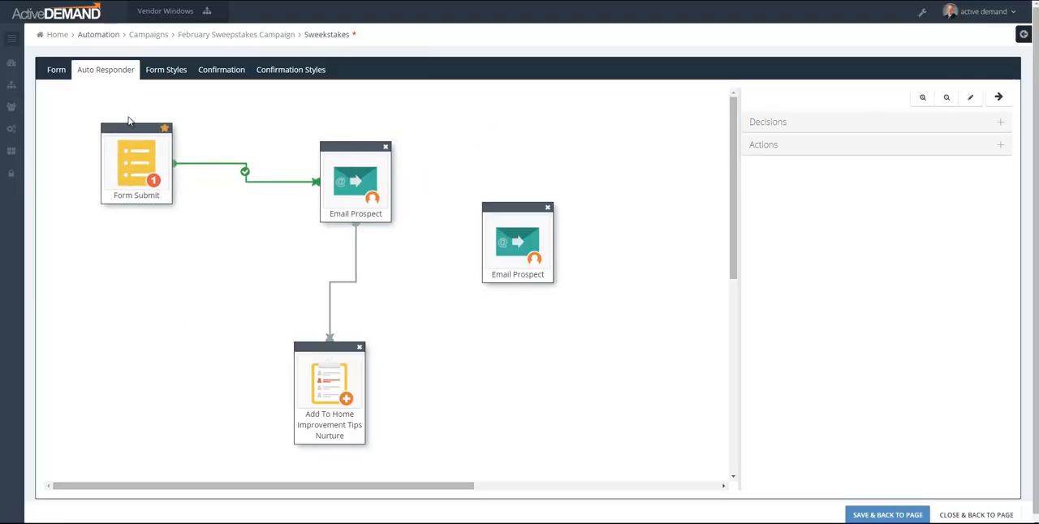
# Step: Examine the linked Email Prospect block's details and HTML email preview, widening the properties area to fit them
pyautogui.click(355, 195)
pyautogui.moveTo(735, 204); pyautogui.dragTo(586, 204)
pyautogui.scroll(-3, 722, 221)
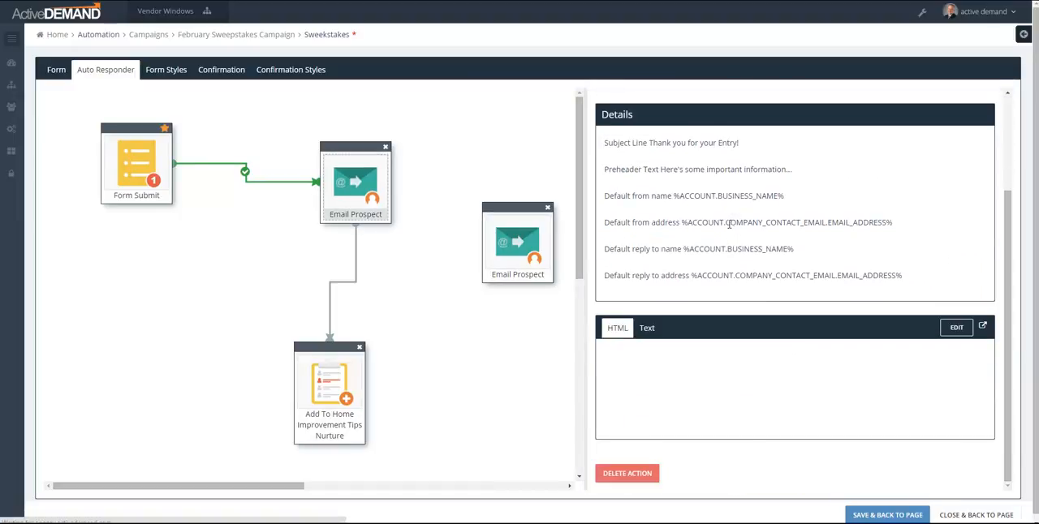
pyautogui.moveTo(578, 271); pyautogui.dragTo(540, 271)
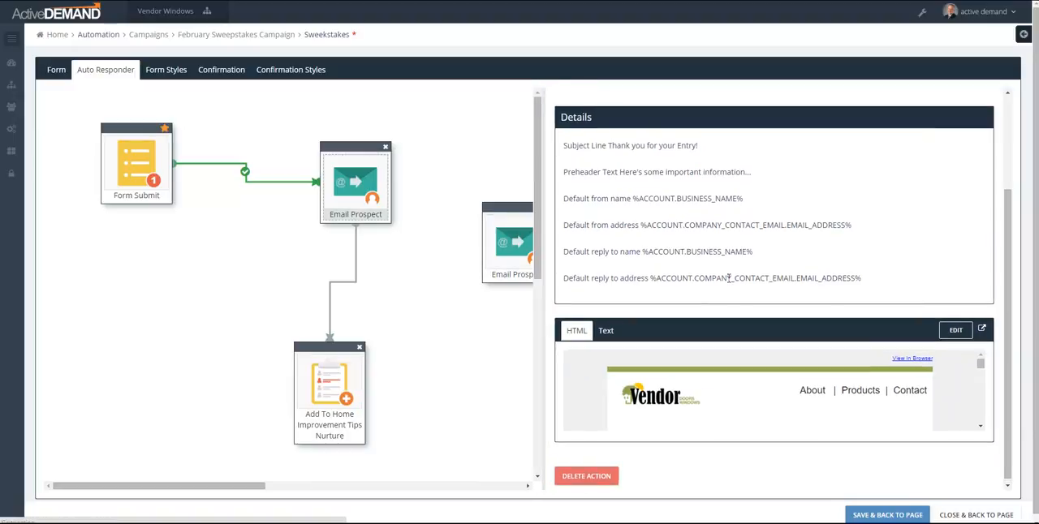
pyautogui.scroll(-3, 814, 244)
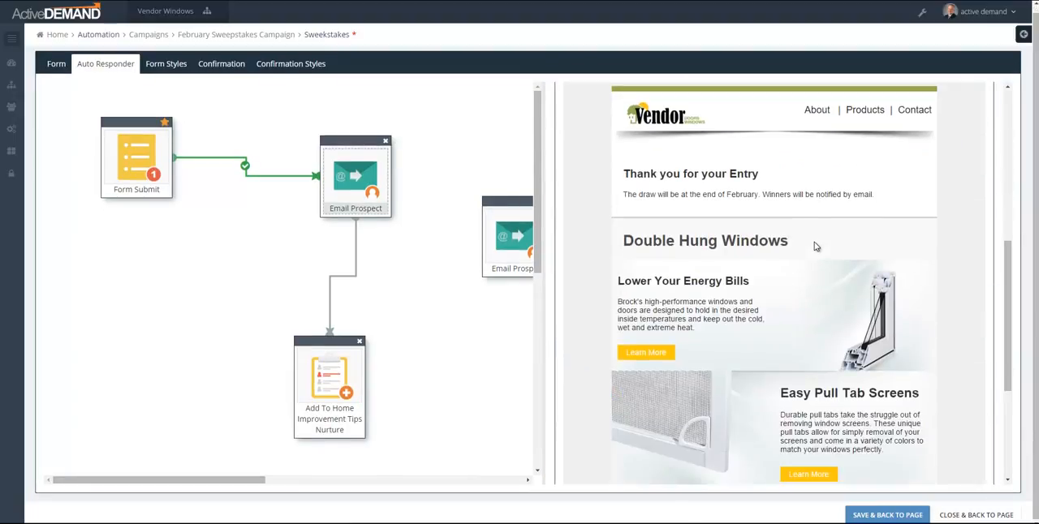
# Step: Shift the Add To Home Improvement Tips Nurture block slightly upward and review the available workflow actions and decisions
pyautogui.moveTo(339, 343); pyautogui.dragTo(337, 326)
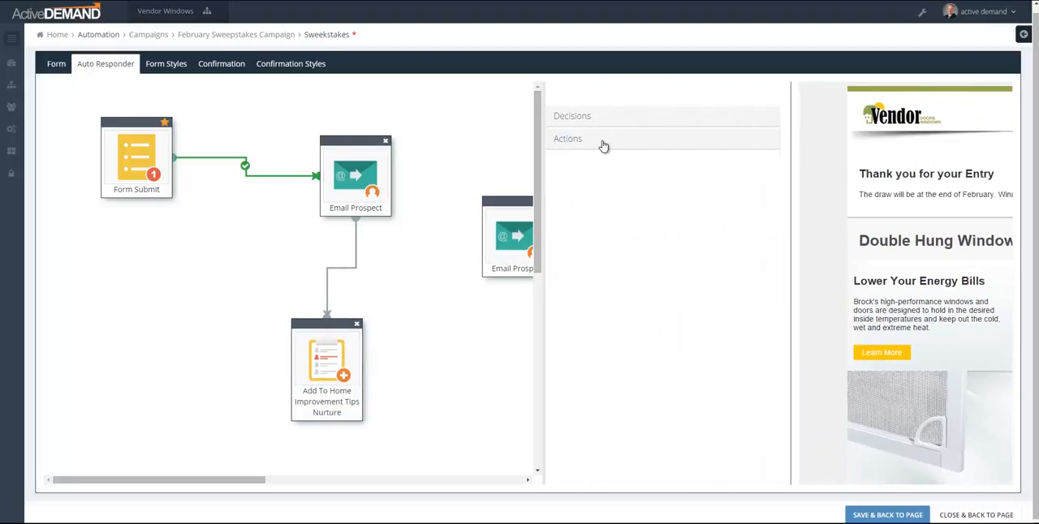
pyautogui.click(603, 143)
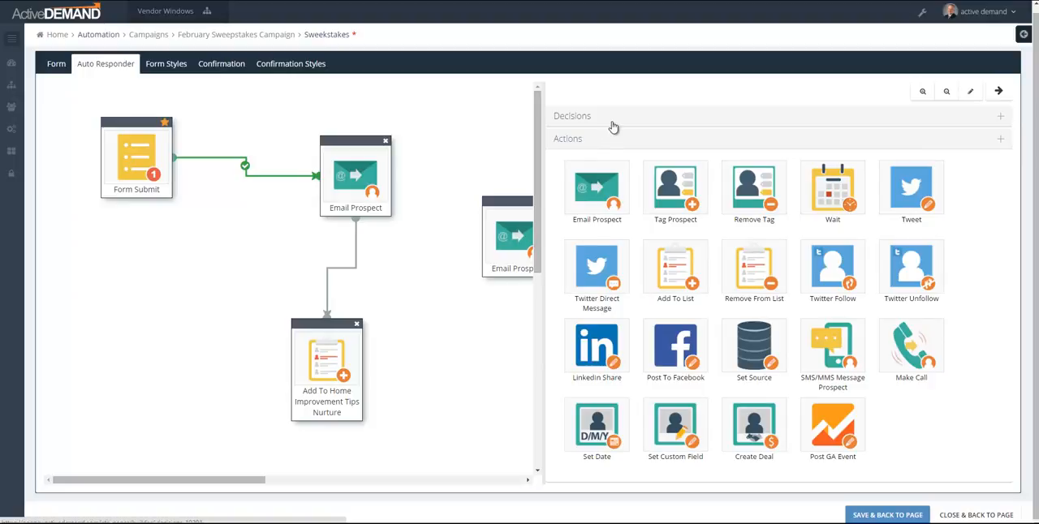
pyautogui.click(614, 124)
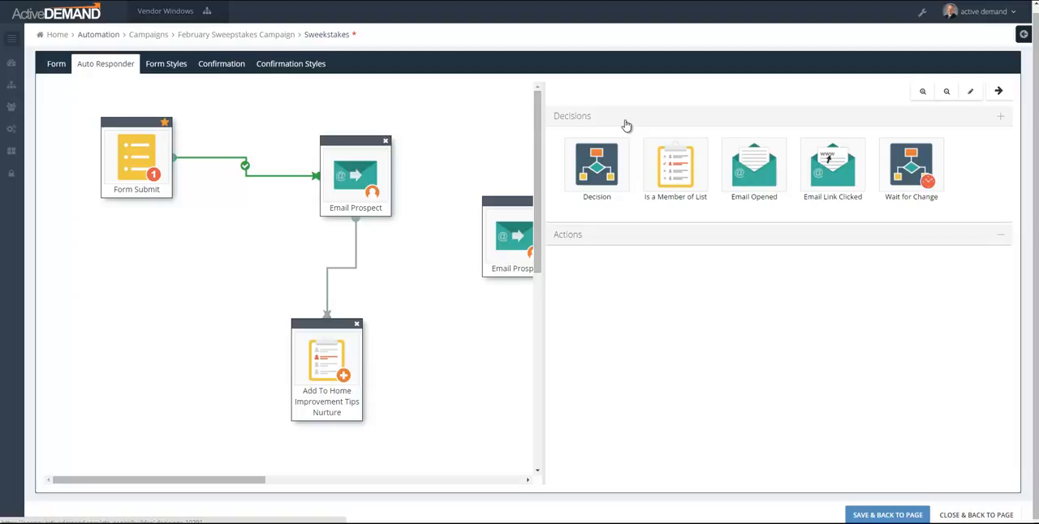
# Step: Leave the form editor without saving and review the scheduled items and post types on the February Sweepstakes Campaign's March 2015 calendar
pyautogui.click(976, 515)
pyautogui.click(622, 110)
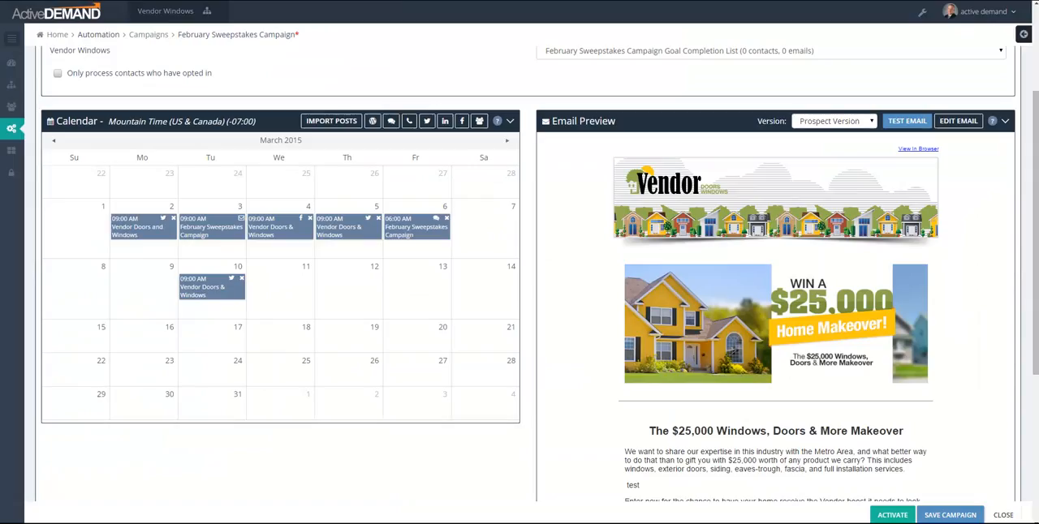
pyautogui.scroll(-2, 490, 207)
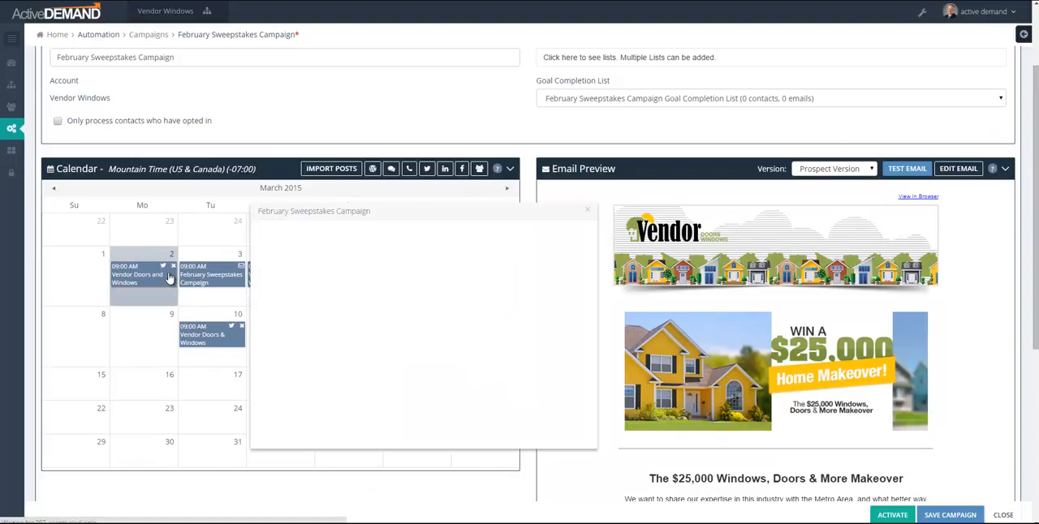
pyautogui.moveTo(169, 278)
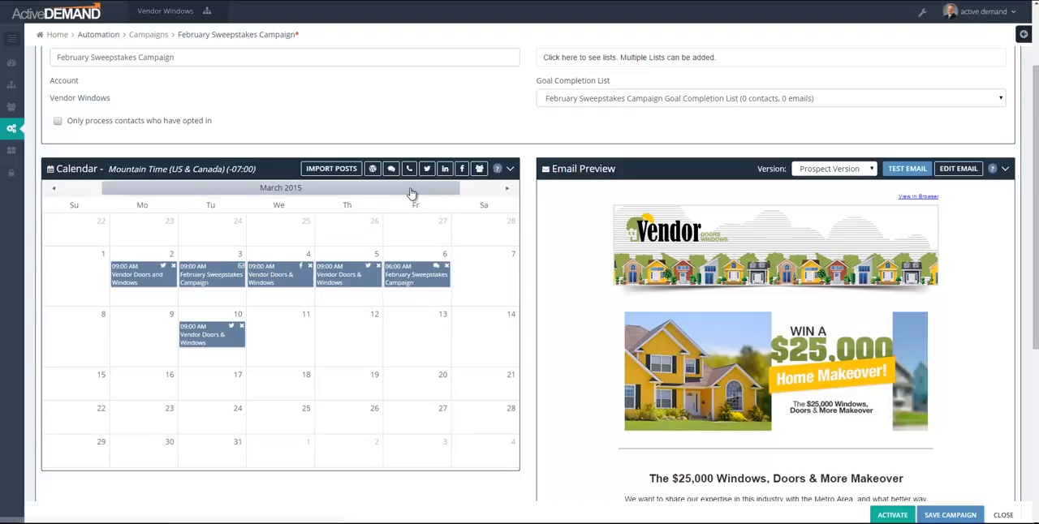
pyautogui.moveTo(423, 177); pyautogui.dragTo(482, 171)
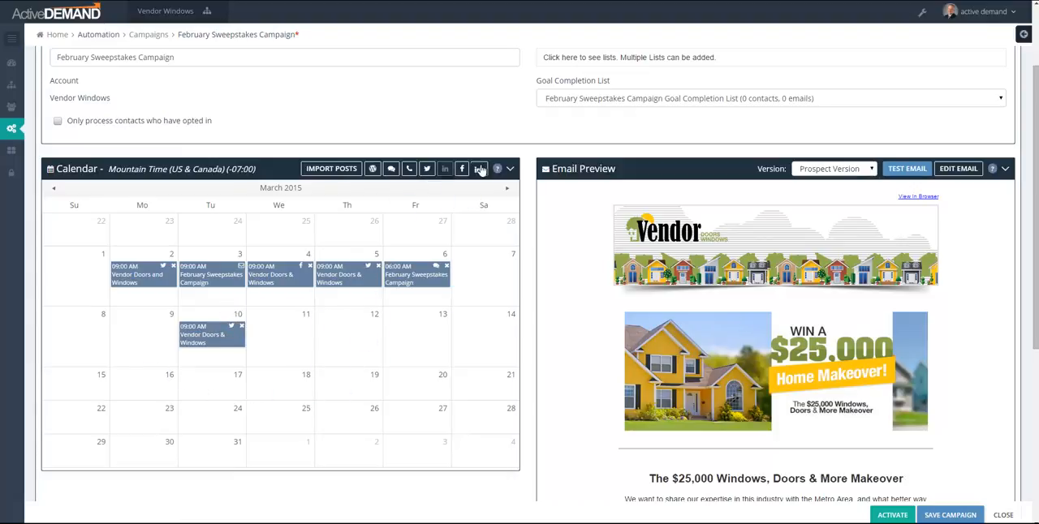
# Step: Review the social media post import settings and post slots for the campaign calendar without importing anything
pyautogui.click(339, 169)
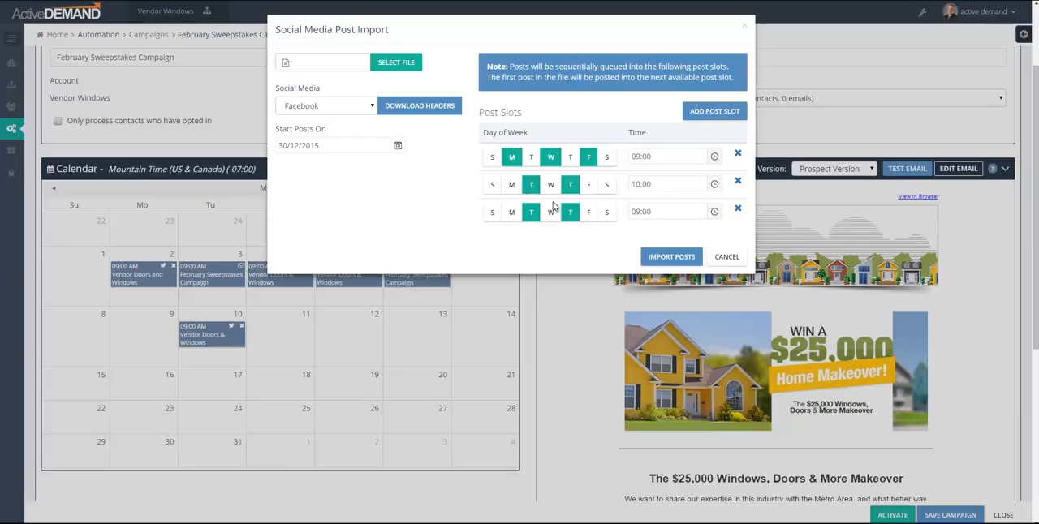
pyautogui.click(724, 258)
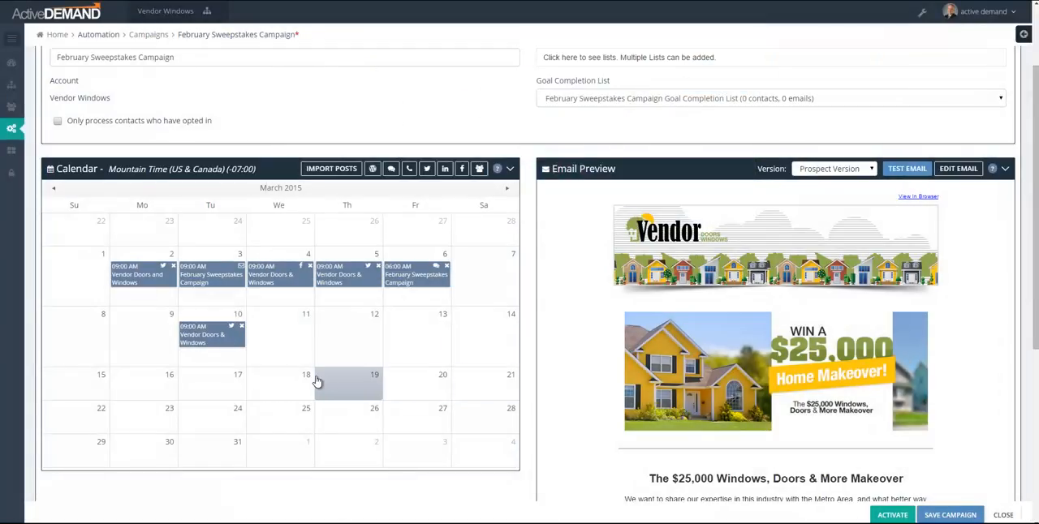
# Step: Open the February Sweepstakes Campaign email for editing and examine the Prospect Version's content through to its Enter Now button
pyautogui.click(955, 170)
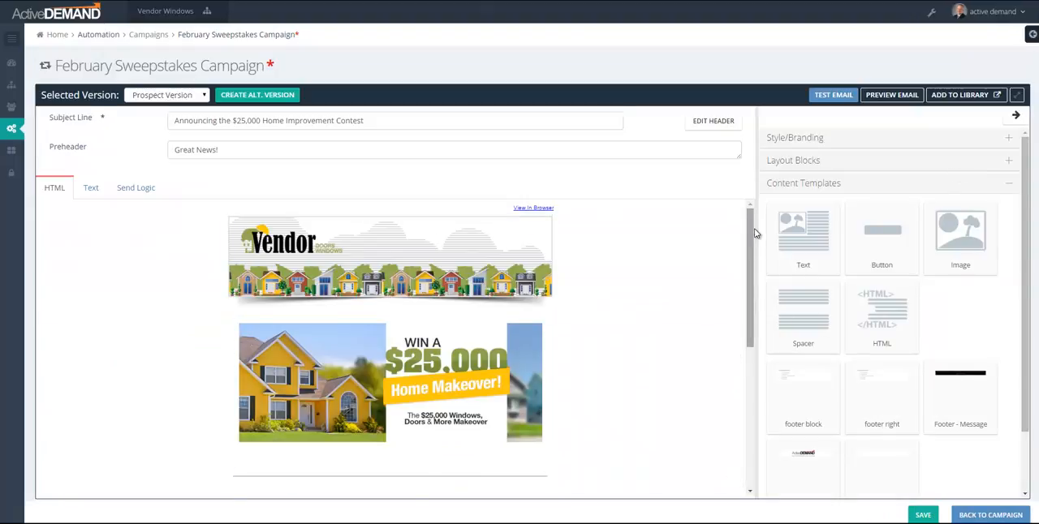
pyautogui.moveTo(751, 234); pyautogui.dragTo(756, 265)
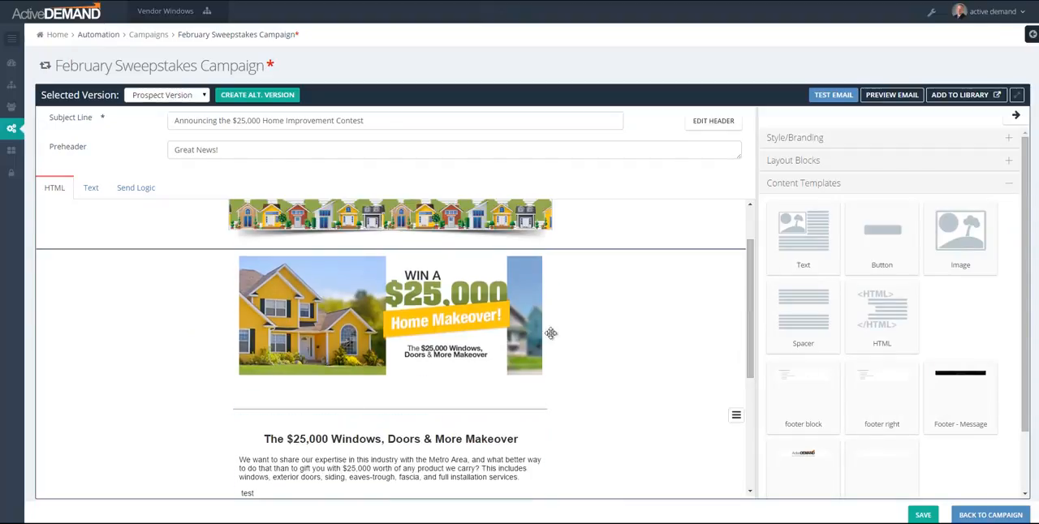
pyautogui.scroll(1, 682, 387)
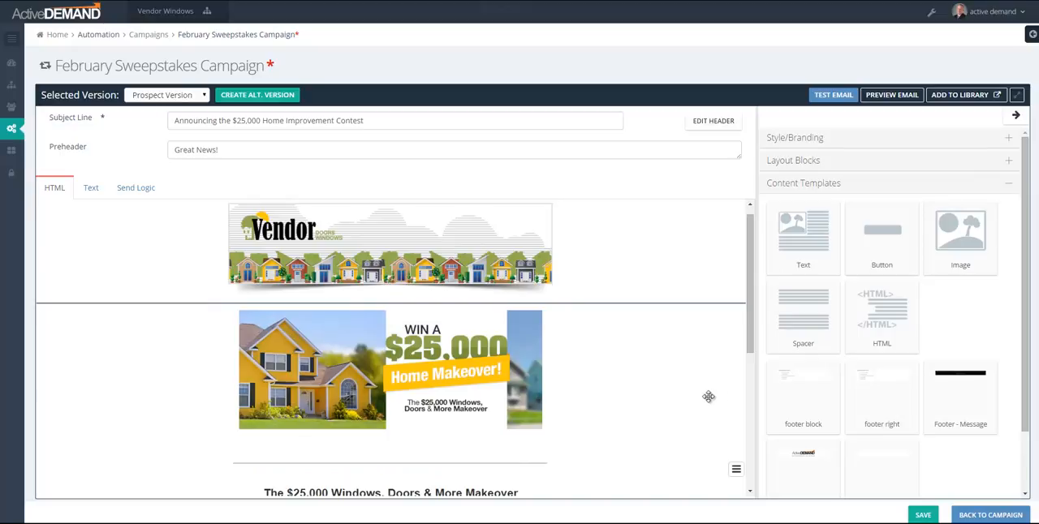
pyautogui.scroll(-1, 708, 396)
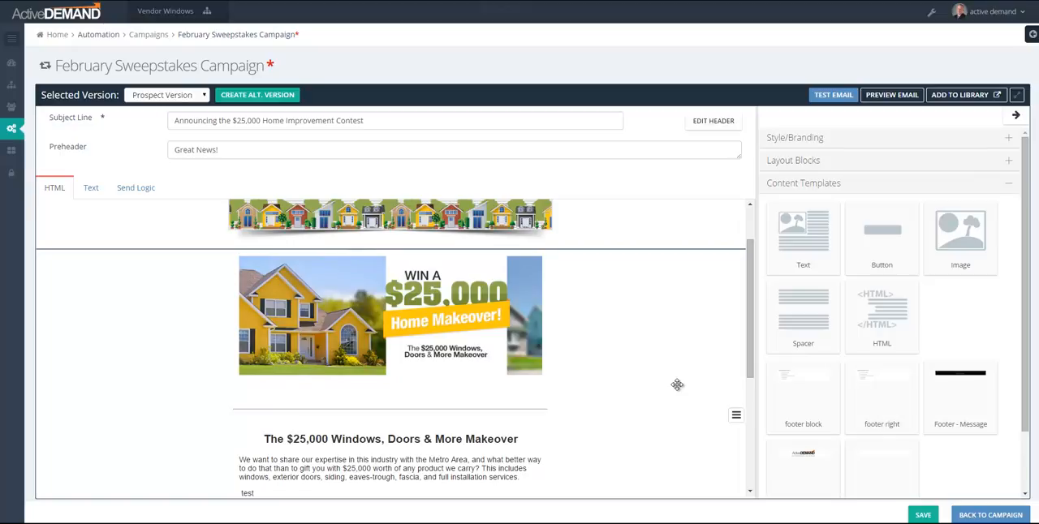
pyautogui.scroll(-1, 677, 384)
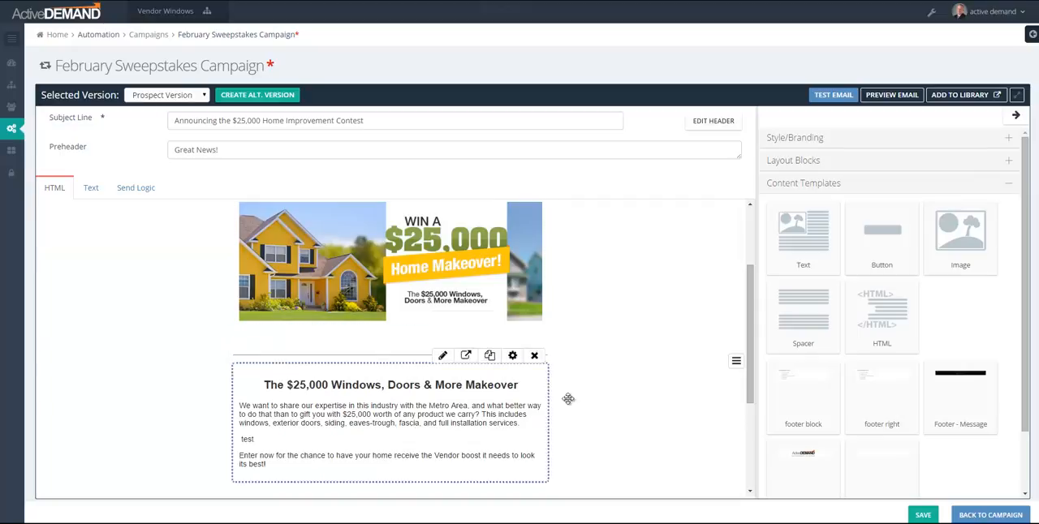
pyautogui.scroll(-1, 679, 339)
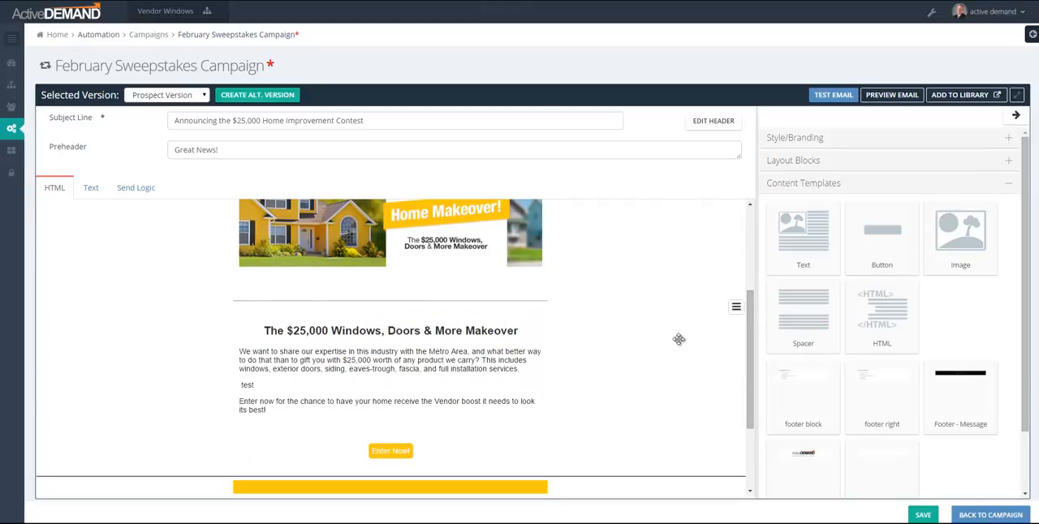
pyautogui.scroll(2, 679, 339)
# Step: Switch to the Customers version of the email, review its content and send logic, and return to the campaign overview
pyautogui.click(148, 97)
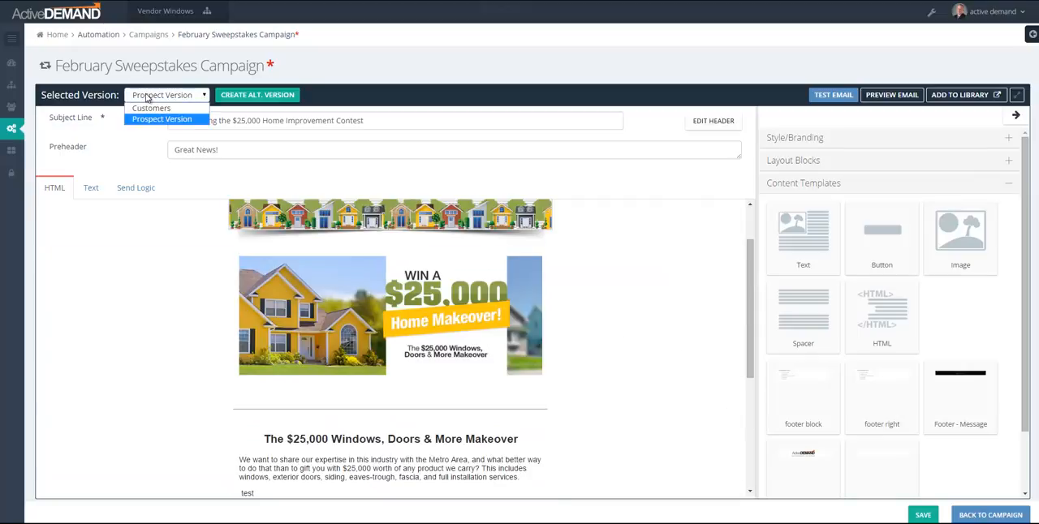
pyautogui.click(151, 108)
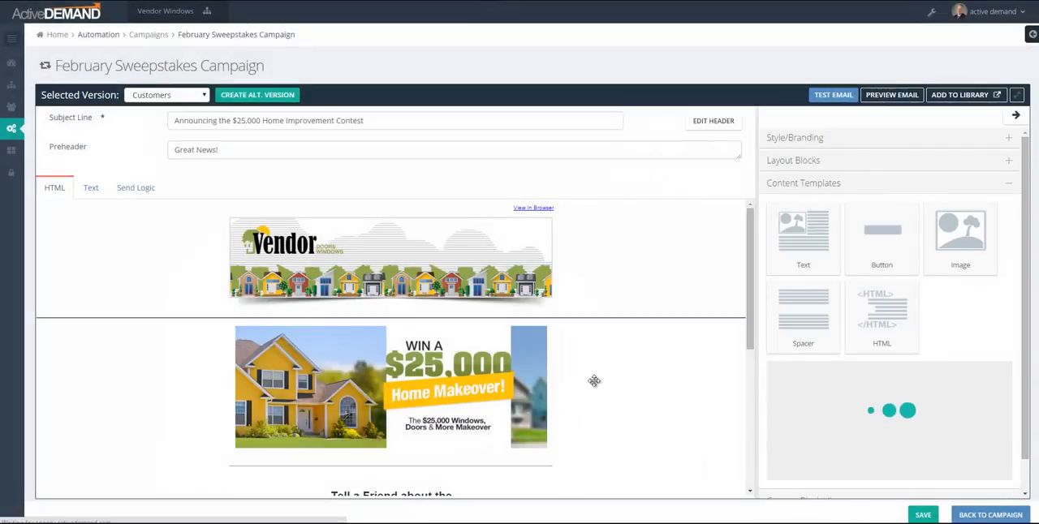
pyautogui.scroll(-1, 623, 387)
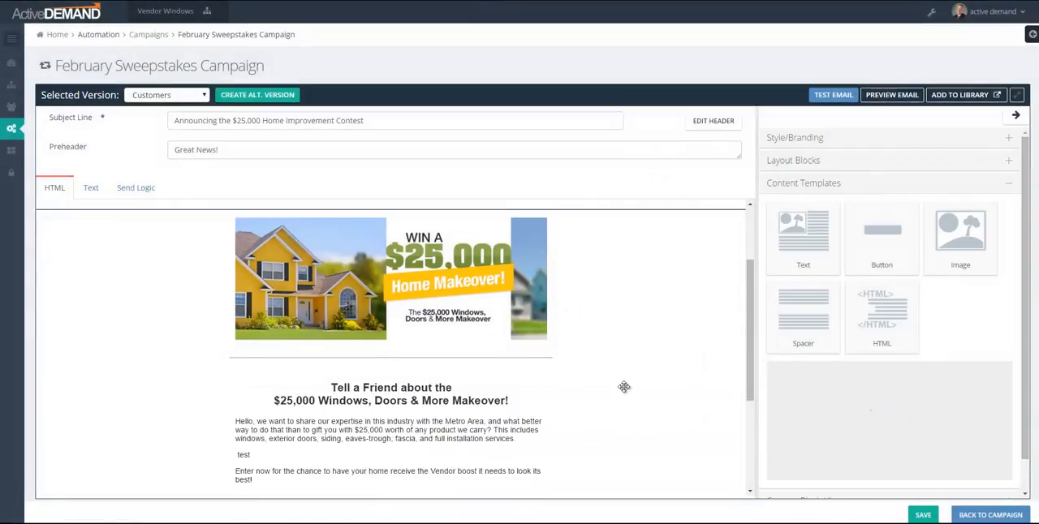
pyautogui.click(137, 190)
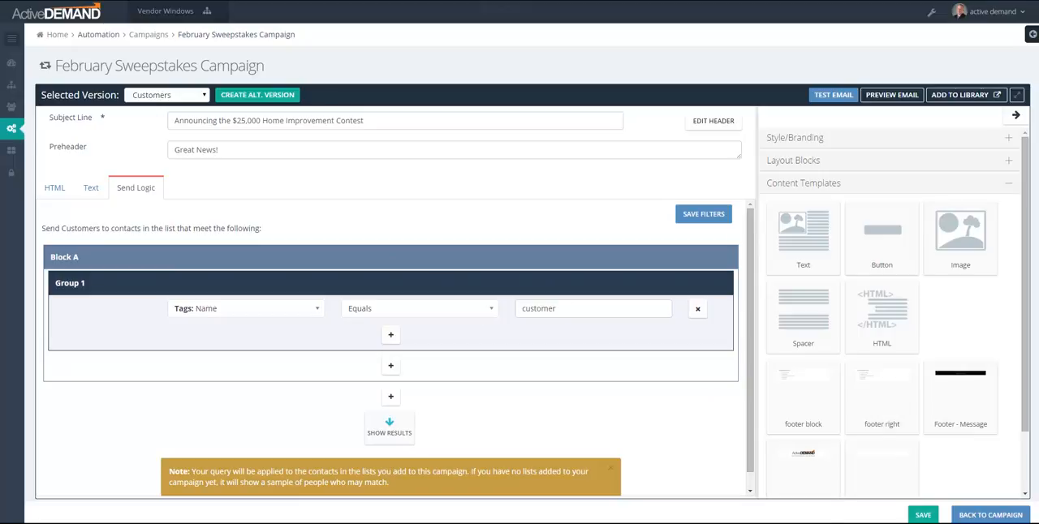
pyautogui.click(978, 516)
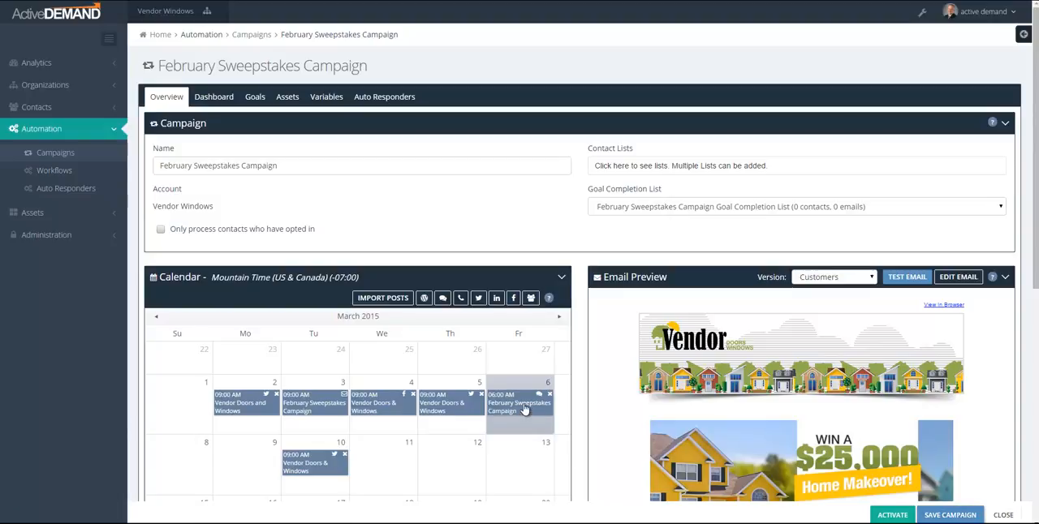
pyautogui.moveTo(524, 410)
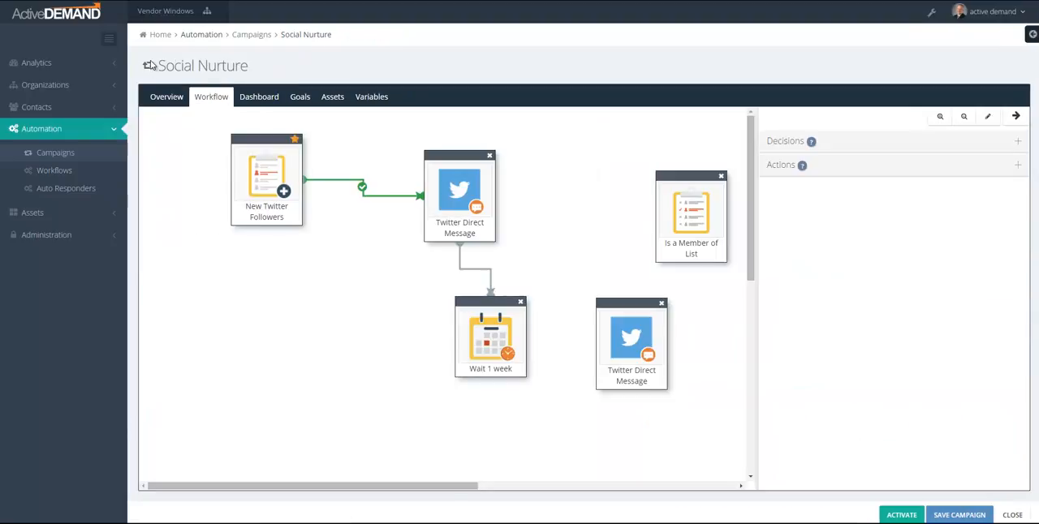
# Step: In the Social Nurture workflow, collapse the navigation and shift the New Twitter Followers and first Twitter Direct Message blocks down and outward
pyautogui.click(109, 38)
pyautogui.moveTo(155, 142); pyautogui.dragTo(140, 171)
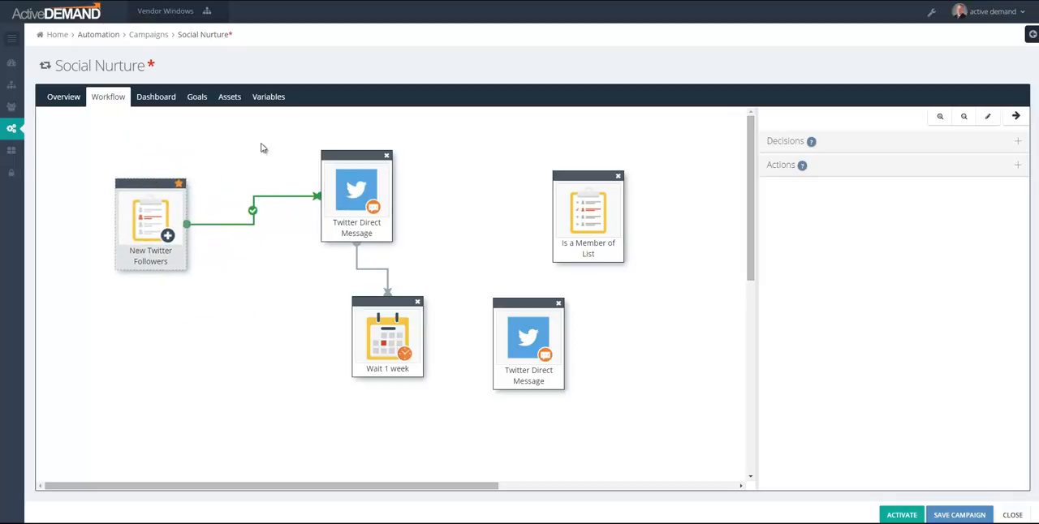
pyautogui.moveTo(364, 152); pyautogui.dragTo(341, 169)
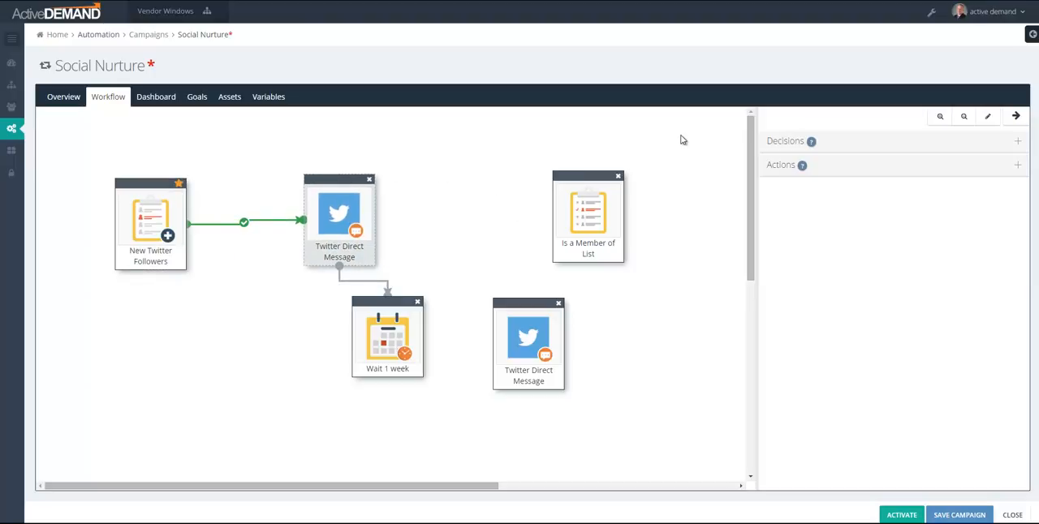
# Step: Review the decisions and actions available for the Social Nurture workflow
pyautogui.click(848, 149)
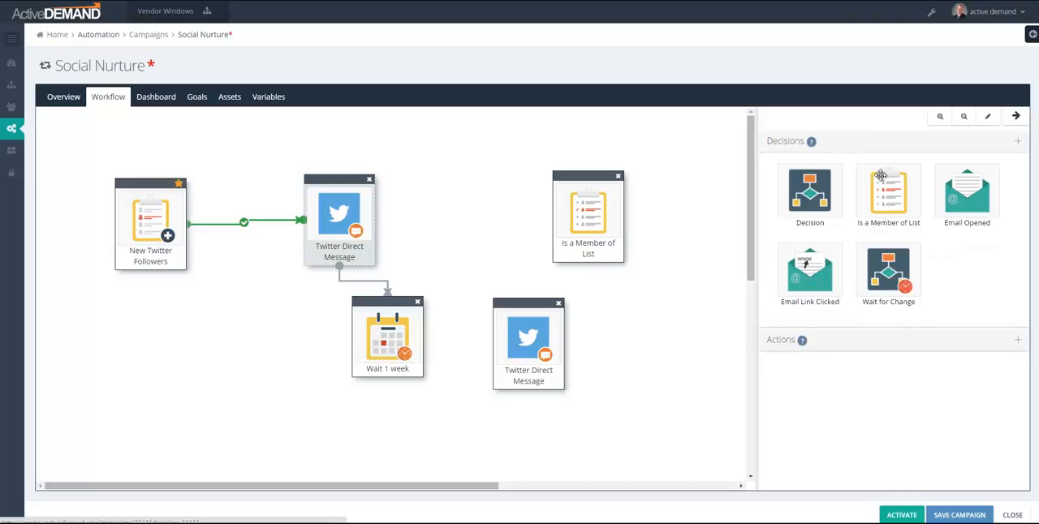
pyautogui.click(900, 340)
pyautogui.moveTo(809, 213); pyautogui.dragTo(909, 297)
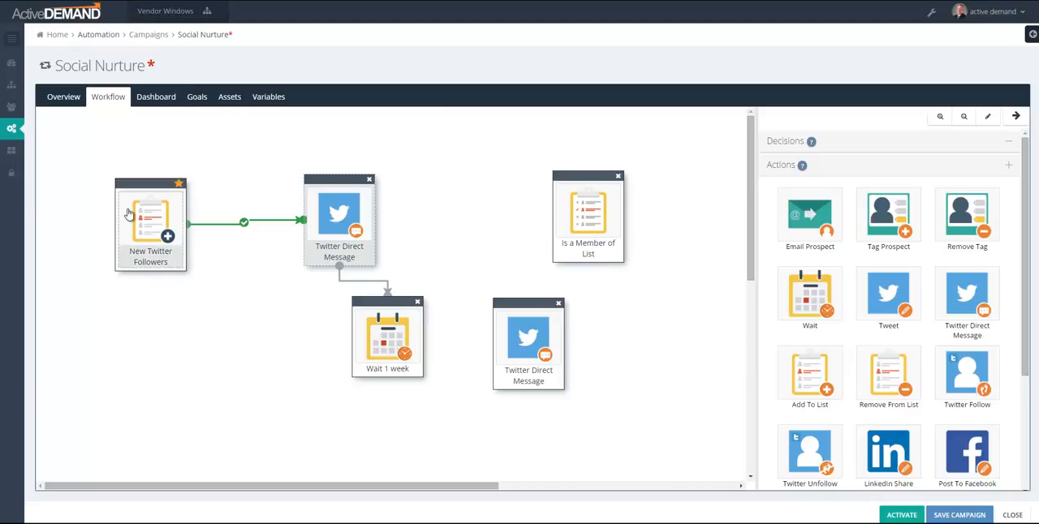
# Step: Move the first Twitter Direct Message closer to New Twitter Followers and link Wait 1 week through Is a Member of List to the second message
pyautogui.moveTo(340, 175); pyautogui.dragTo(271, 160)
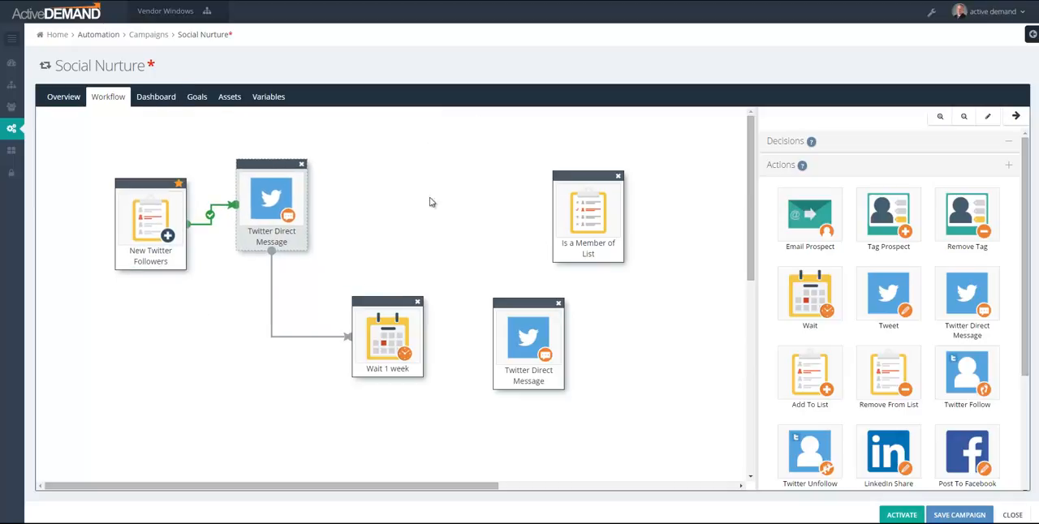
pyautogui.moveTo(400, 351); pyautogui.dragTo(527, 299)
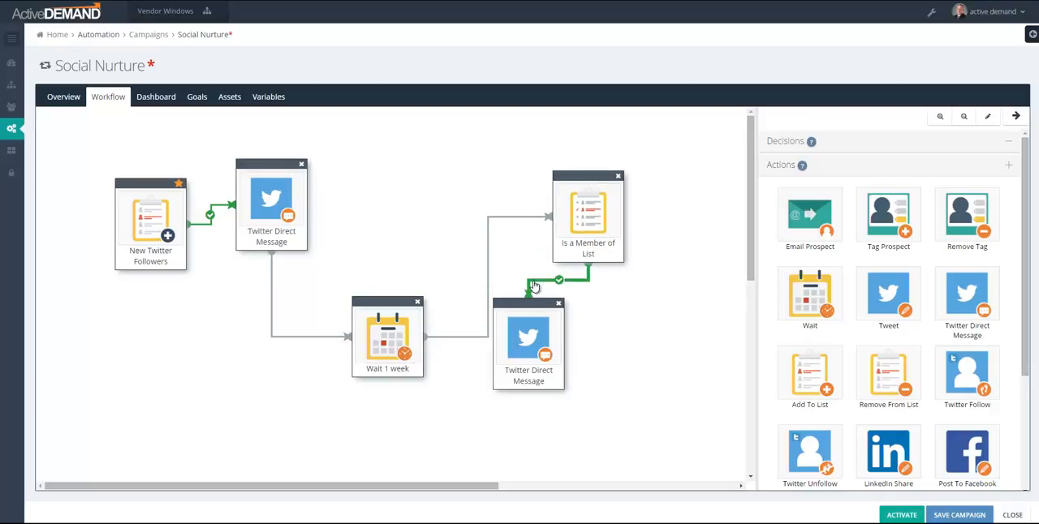
# Step: Set the connection from Is a Member of List to follow On False and move the second Twitter Direct Message block farther right
pyautogui.click(803, 172)
pyautogui.click(800, 195)
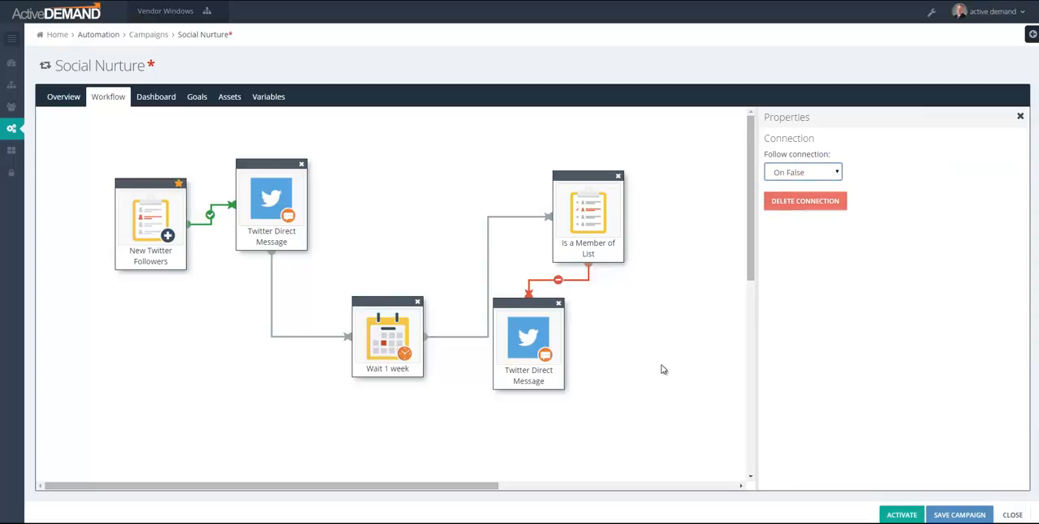
pyautogui.moveTo(534, 303); pyautogui.dragTo(641, 316)
pyautogui.click(553, 386)
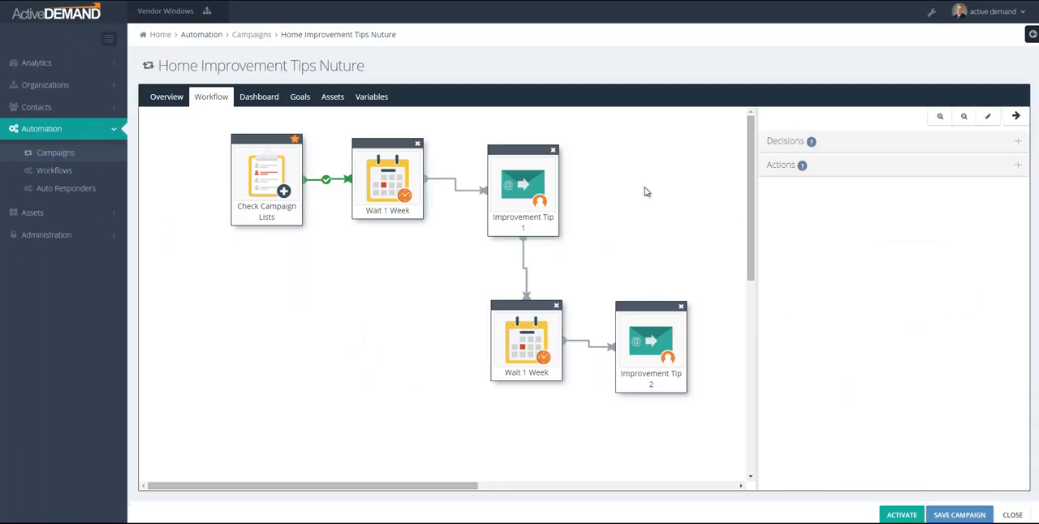
# Step: In the Home Improvement Tips Nuture workflow, shift Check Campaign Lists, the first Wait 1 Week and Improvement Tip 1 left and slightly down
pyautogui.click(108, 40)
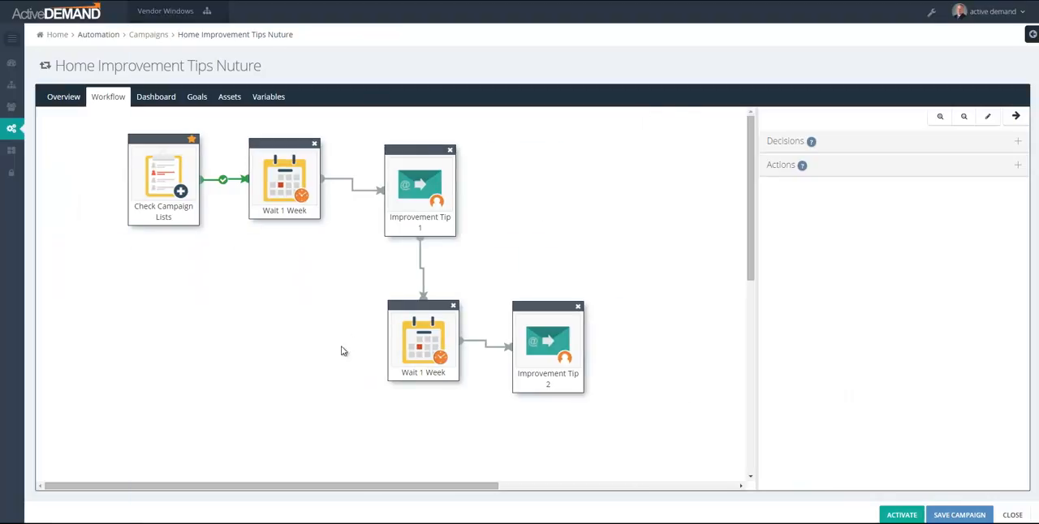
pyautogui.moveTo(172, 137); pyautogui.dragTo(145, 144)
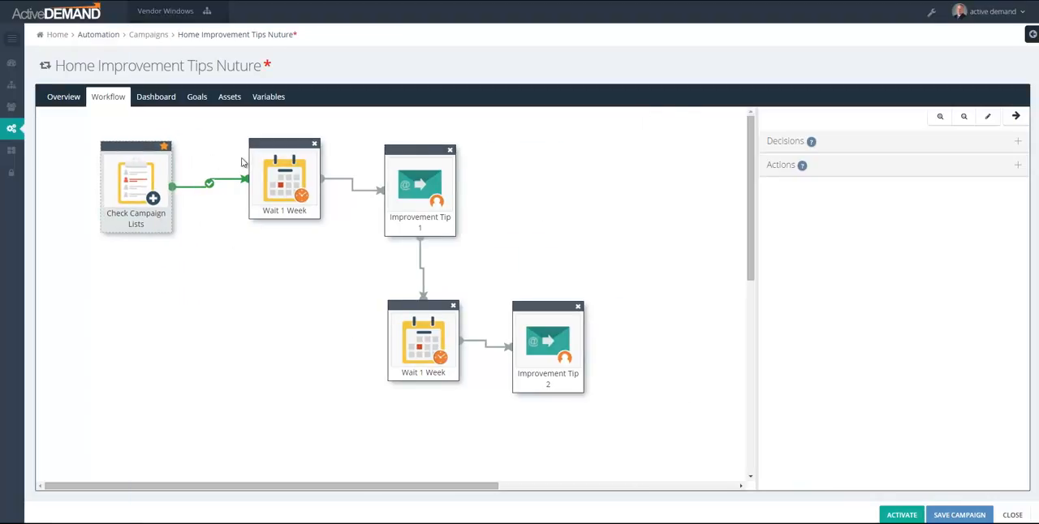
pyautogui.moveTo(284, 140); pyautogui.dragTo(238, 152)
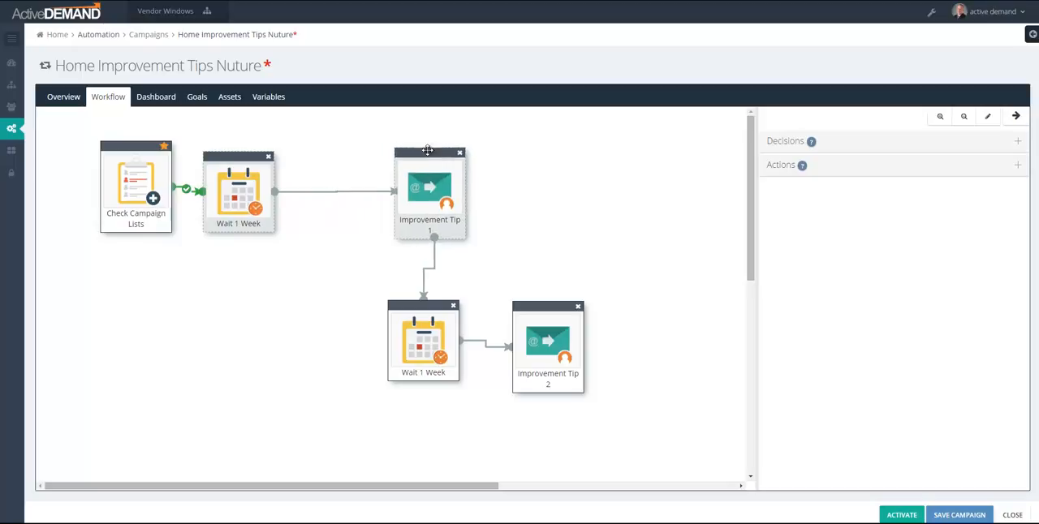
pyautogui.moveTo(429, 150); pyautogui.dragTo(381, 162)
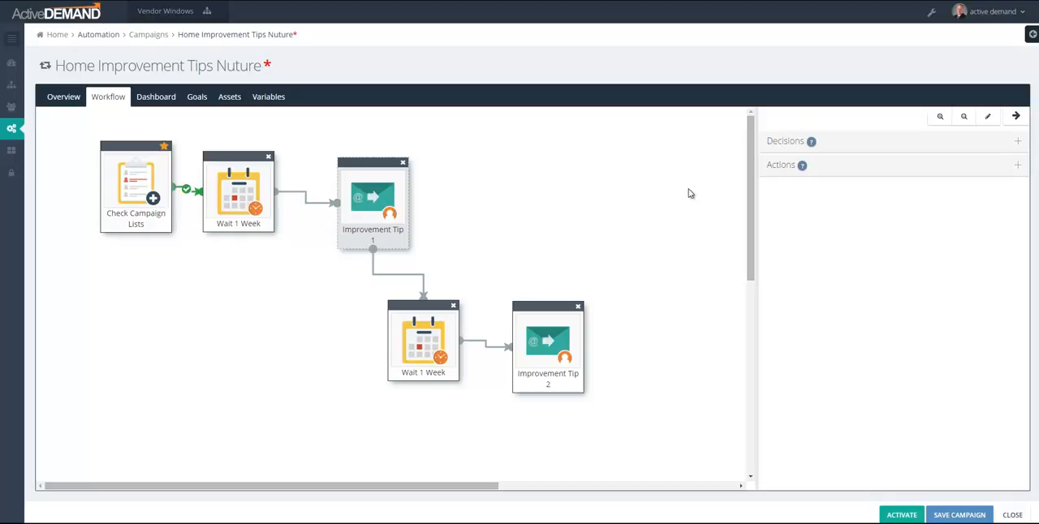
# Step: Open the Improvement Tip 1 action's properties and examine its email details and the articles in its HTML preview
pyautogui.click(376, 196)
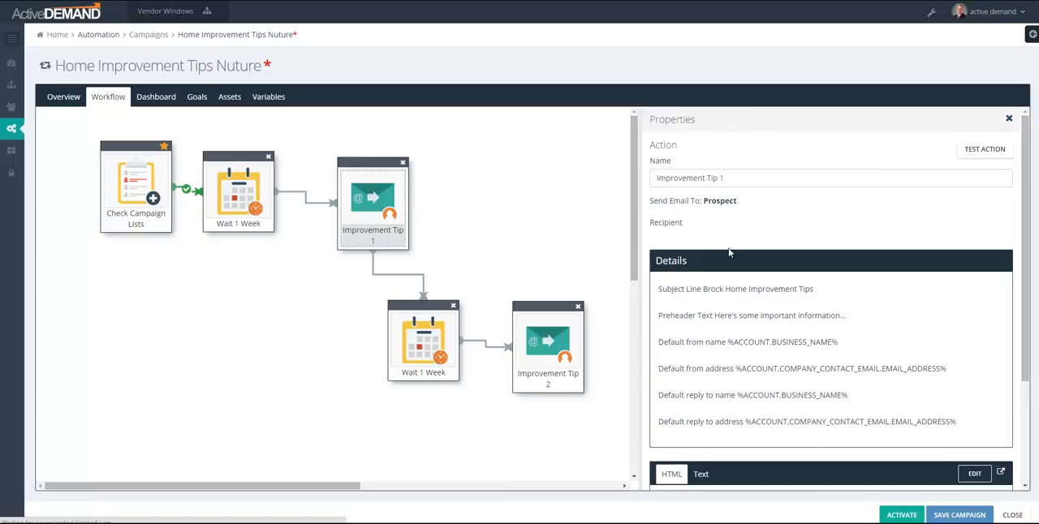
pyautogui.scroll(-2, 842, 315)
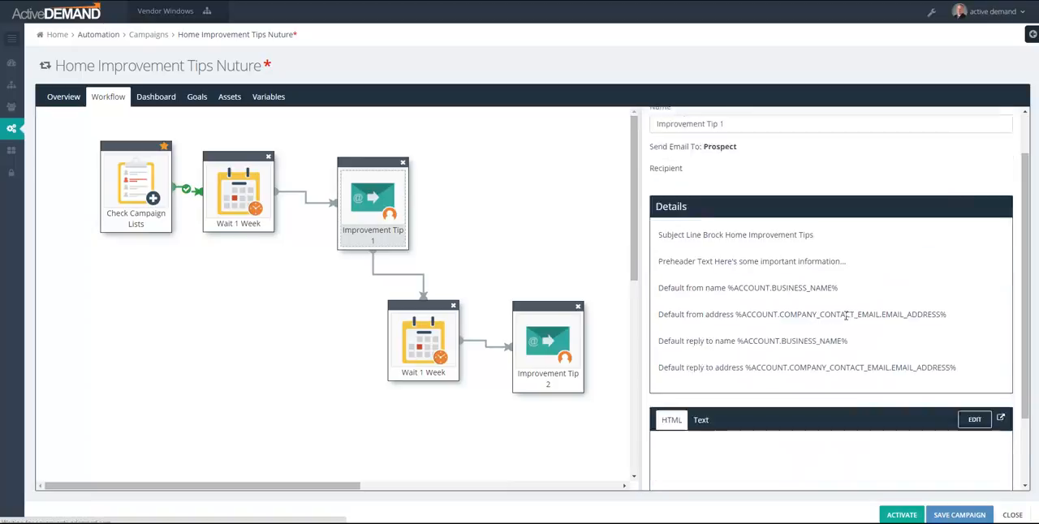
pyautogui.scroll(-1, 845, 315)
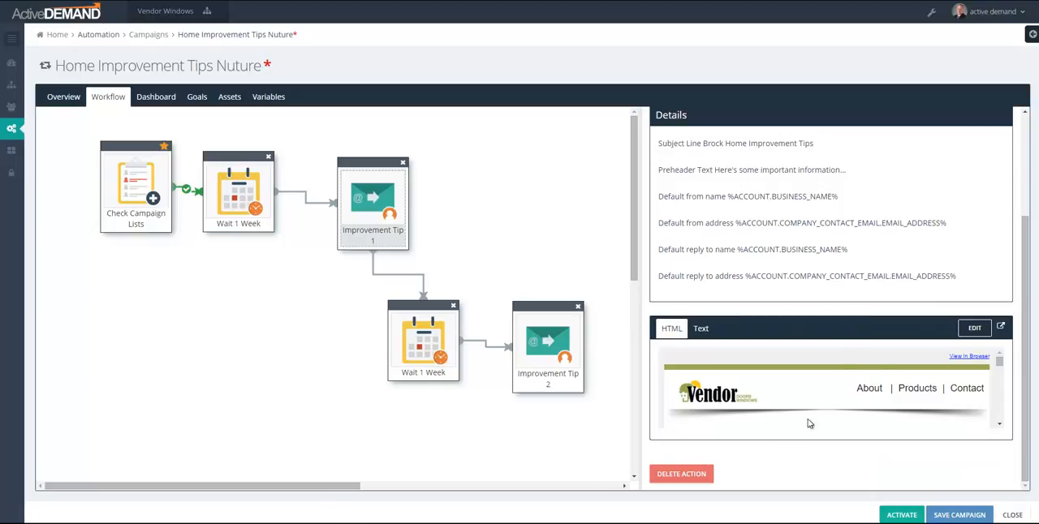
pyautogui.scroll(3, 849, 345)
pyautogui.scroll(-3, 849, 348)
pyautogui.moveTo(1000, 363); pyautogui.dragTo(1001, 375)
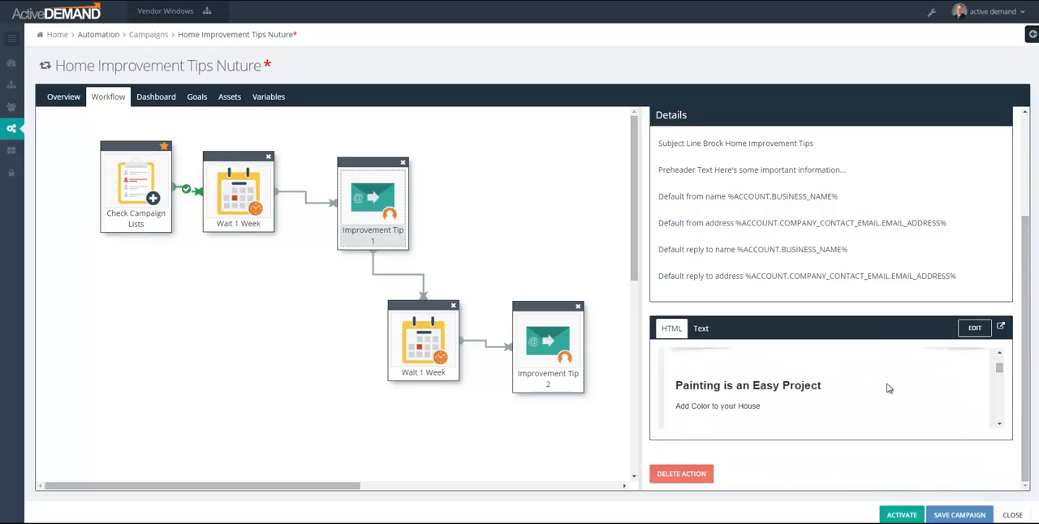
pyautogui.moveTo(1000, 375)
pyautogui.mouseDown()
pyautogui.moveTo(1002, 416)
pyautogui.moveTo(1002, 381)
pyautogui.mouseUp()
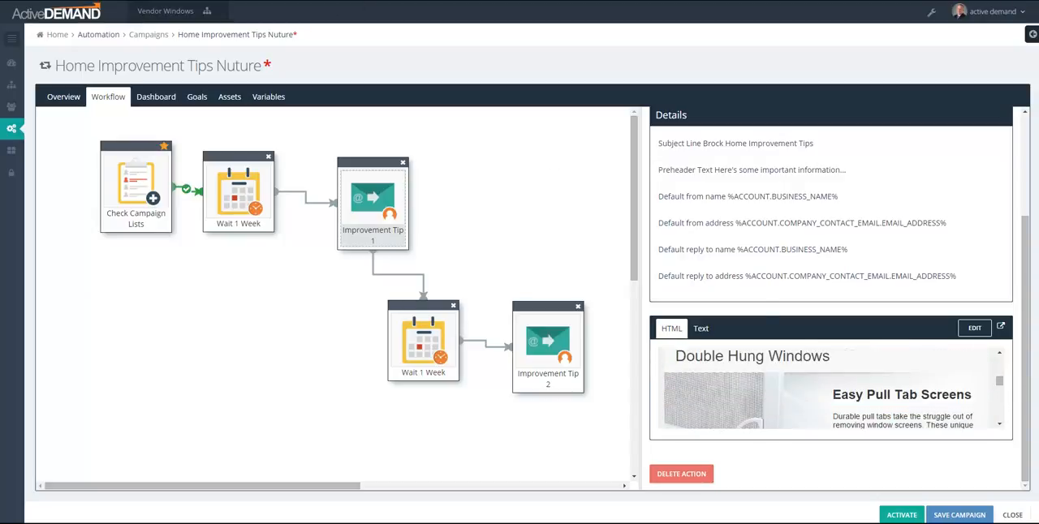
pyautogui.scroll(-3, 805, 388)
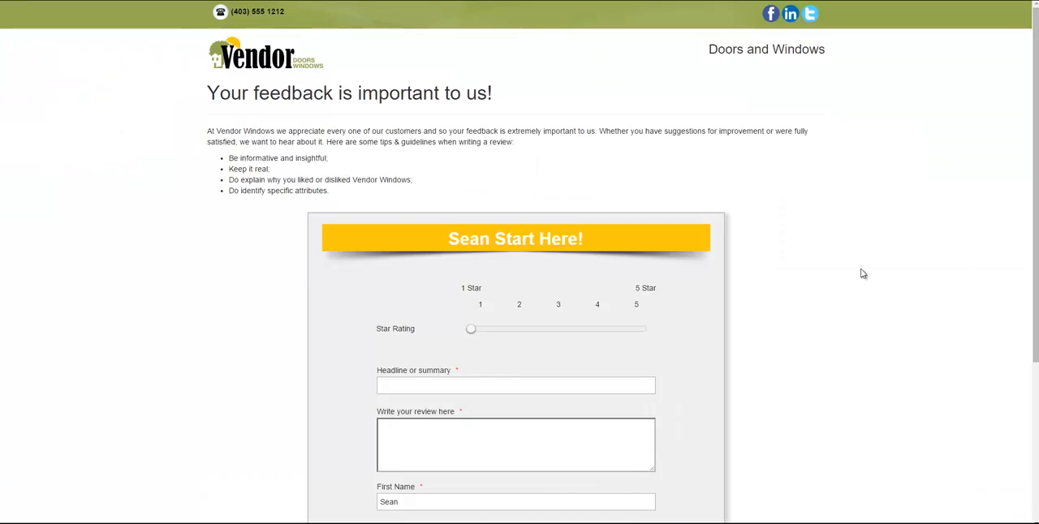
# Step: Look over the full sequence of waits and prospect emails in the Customer Reviews and Testimonials workflow
pyautogui.scroll(-3, 797, 278)
pyautogui.scroll(3, 798, 278)
# Step: Try the feedback form's star rating slider by raising it to 5 and returning it to 1
pyautogui.moveTo(472, 329); pyautogui.dragTo(647, 332)
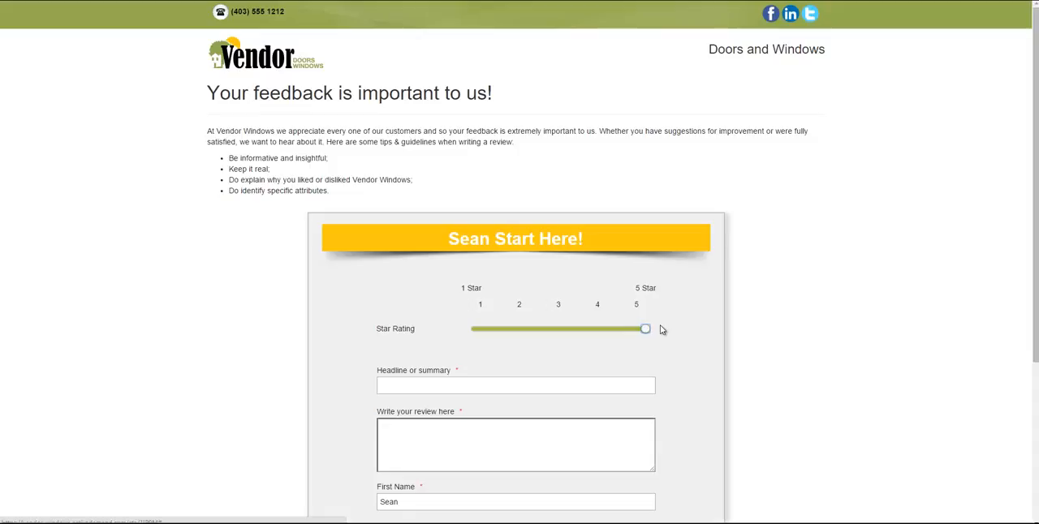
pyautogui.moveTo(645, 329); pyautogui.dragTo(475, 329)
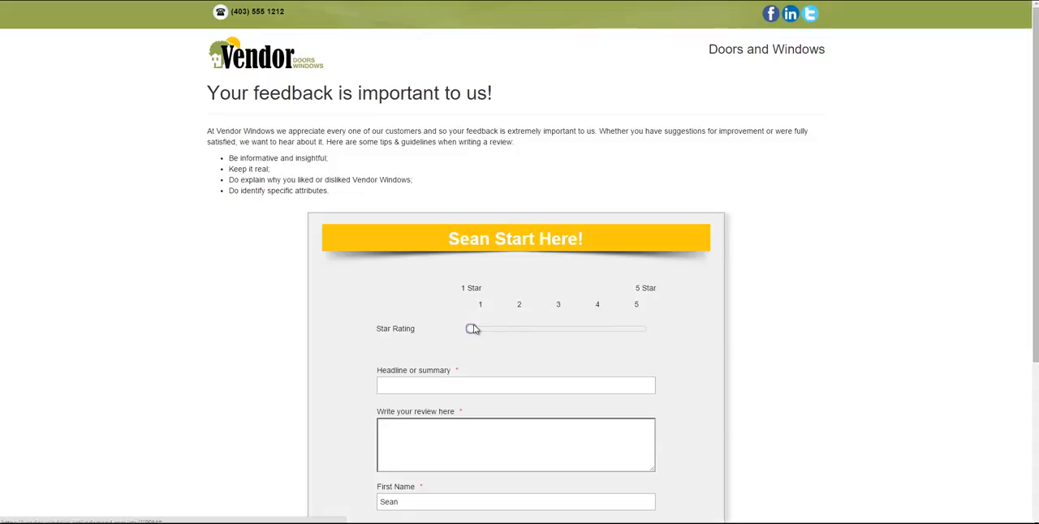
# Step: Look over the rating, review and contact fields of the customer feedback form
pyautogui.scroll(-1, 626, 309)
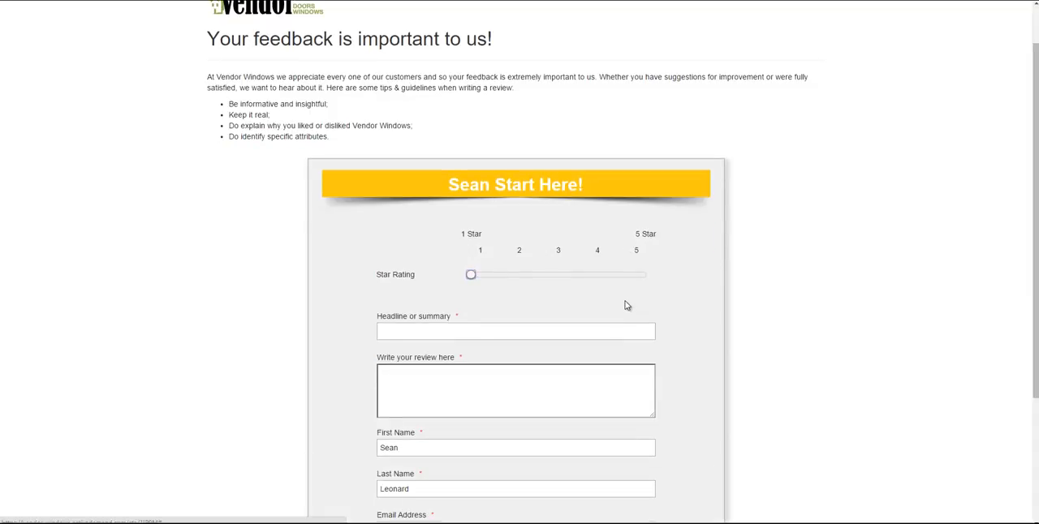
pyautogui.scroll(1, 626, 308)
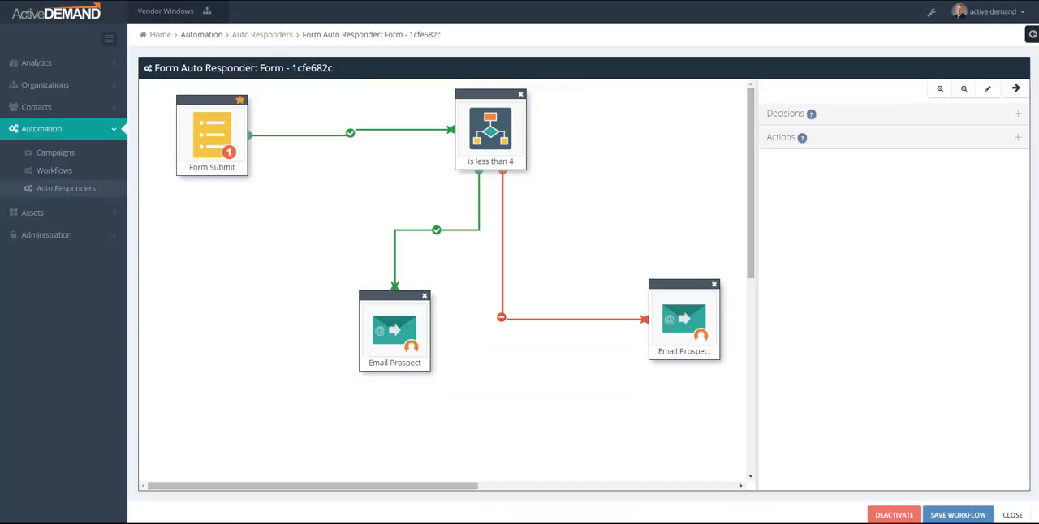
# Step: In the form auto responder, move the is less than 4 decision down and left, and examine the thank-you emails on both its branches
pyautogui.moveTo(494, 96); pyautogui.dragTo(460, 128)
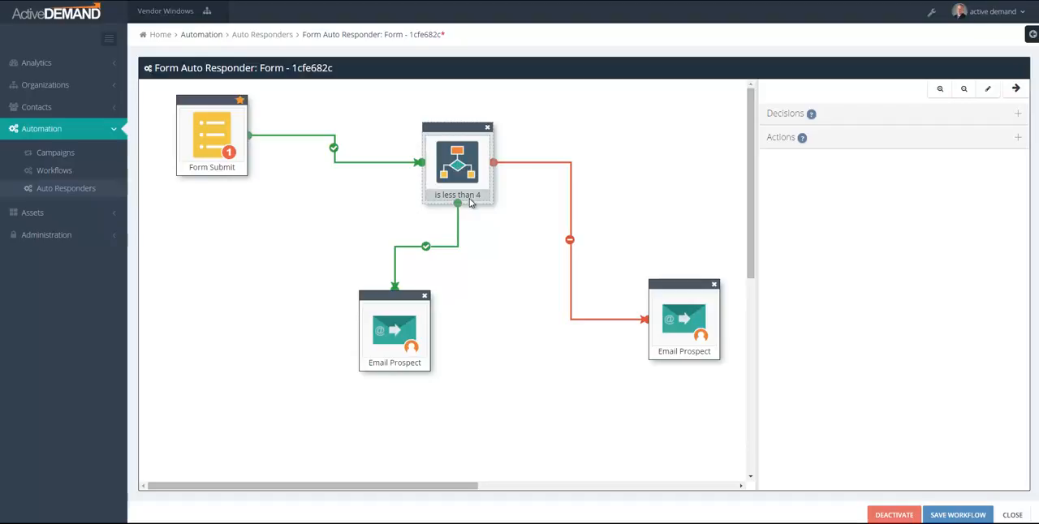
pyautogui.click(684, 338)
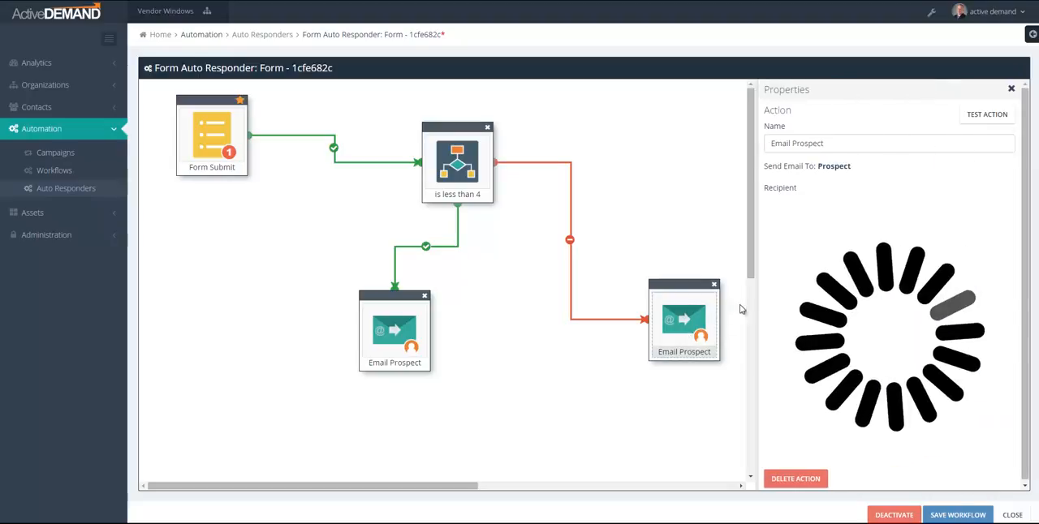
pyautogui.moveTo(751, 299); pyautogui.dragTo(644, 301)
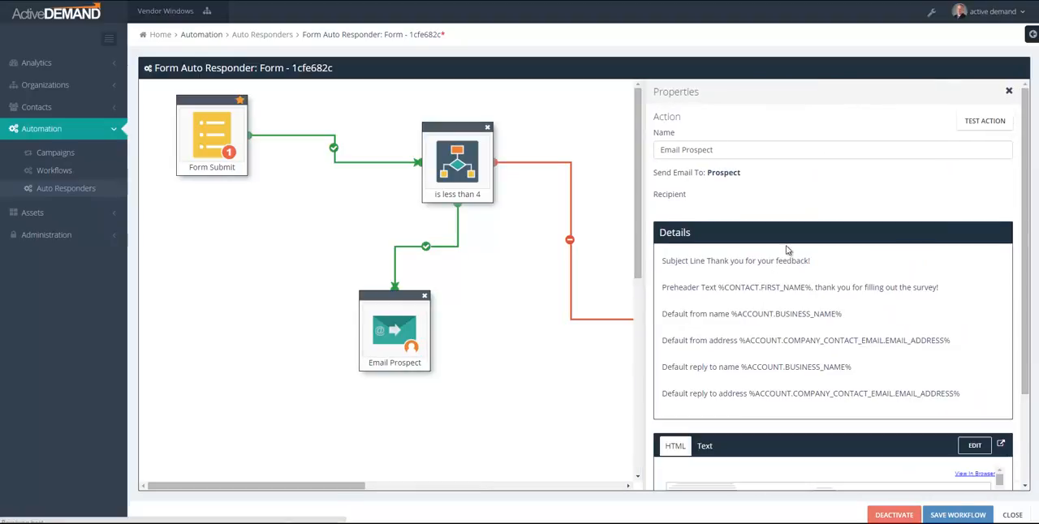
pyautogui.scroll(-3, 795, 248)
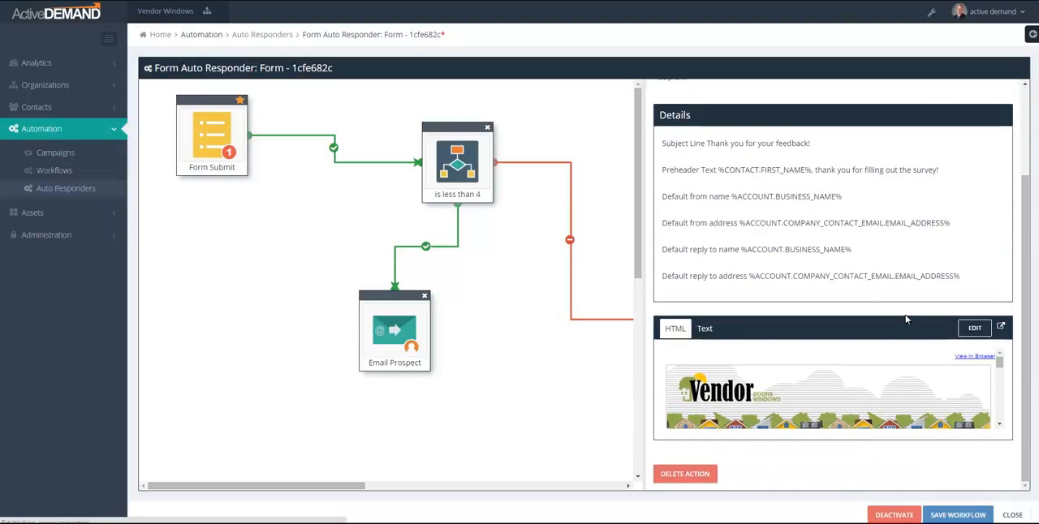
pyautogui.moveTo(1002, 363); pyautogui.dragTo(1004, 410)
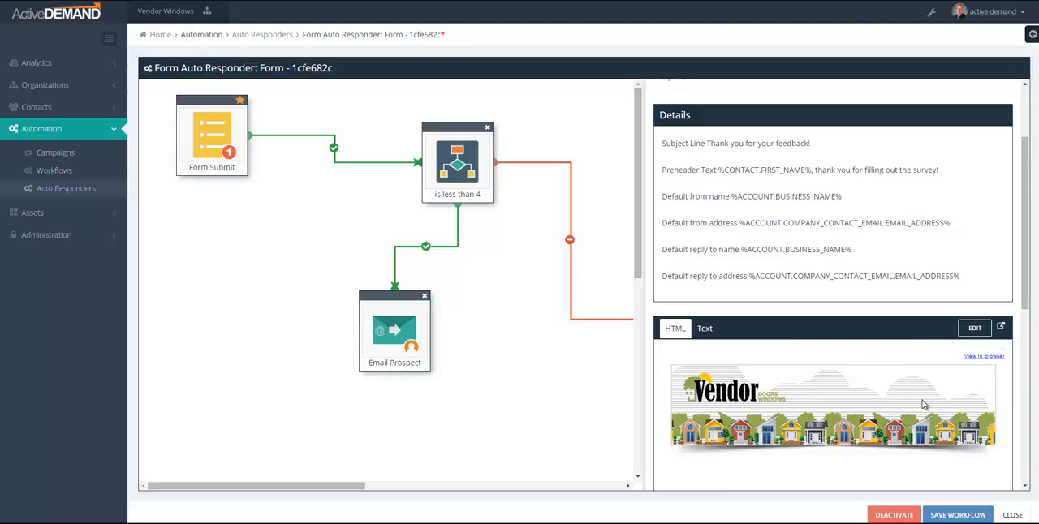
pyautogui.scroll(-4, 885, 410)
pyautogui.scroll(-3, 886, 409)
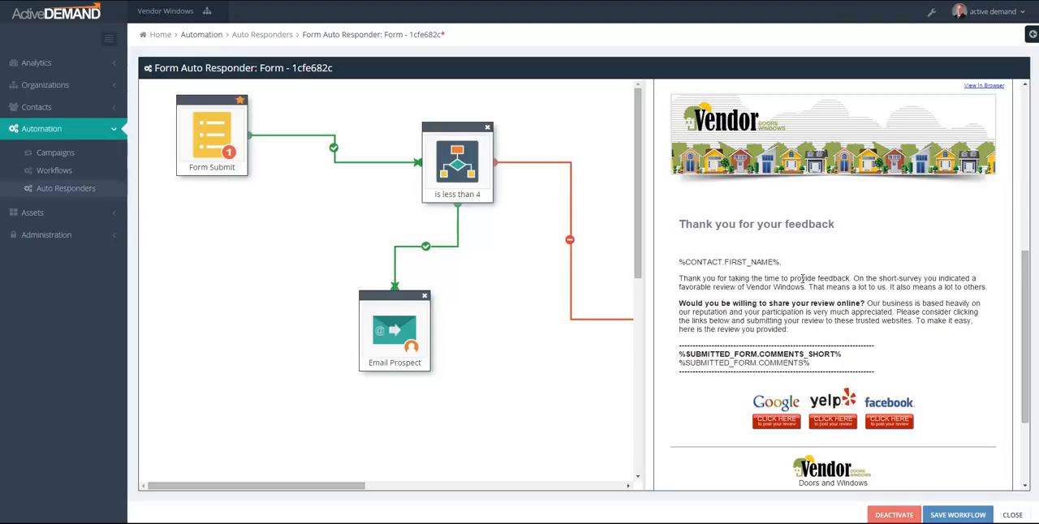
pyautogui.click(403, 335)
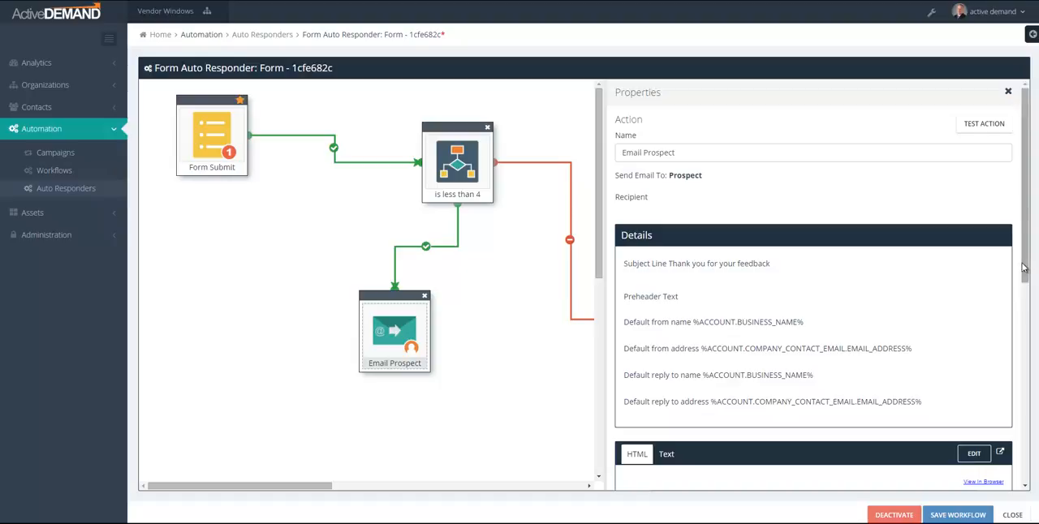
pyautogui.moveTo(1024, 266); pyautogui.dragTo(1020, 371)
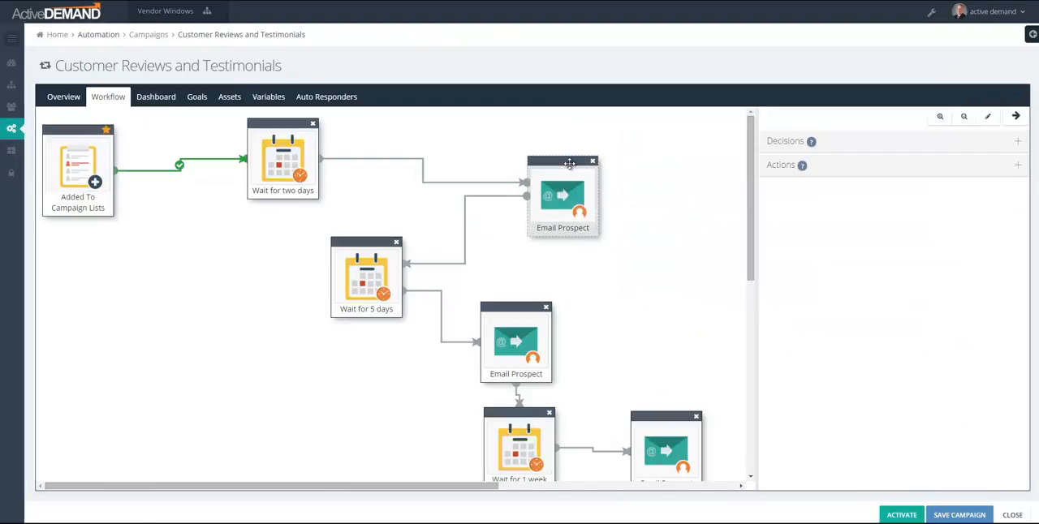
# Step: In the Customer Reviews and Testimonials workflow, move the first Email Prospect nearer to Wait for two days and examine its feedback request email
pyautogui.moveTo(562, 158); pyautogui.dragTo(480, 133)
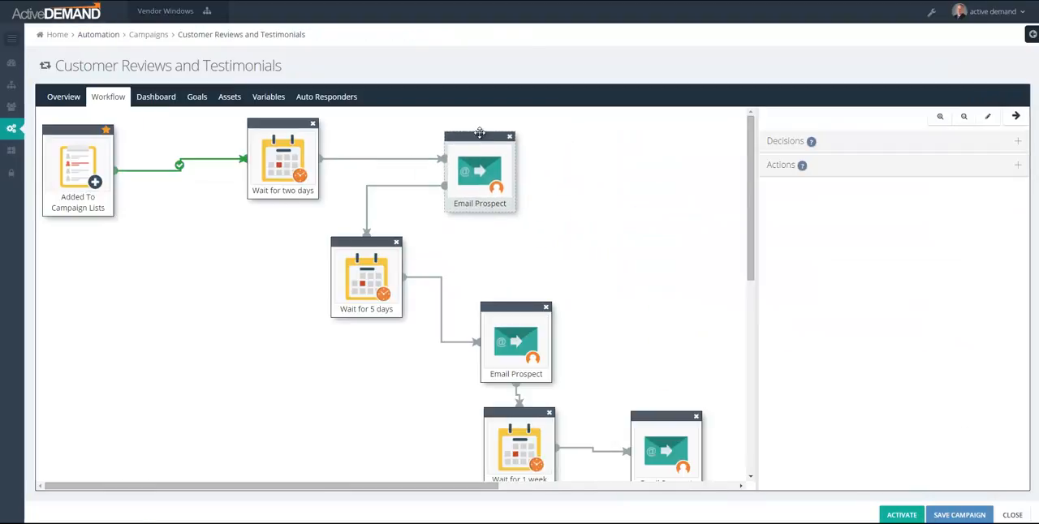
pyautogui.click(481, 173)
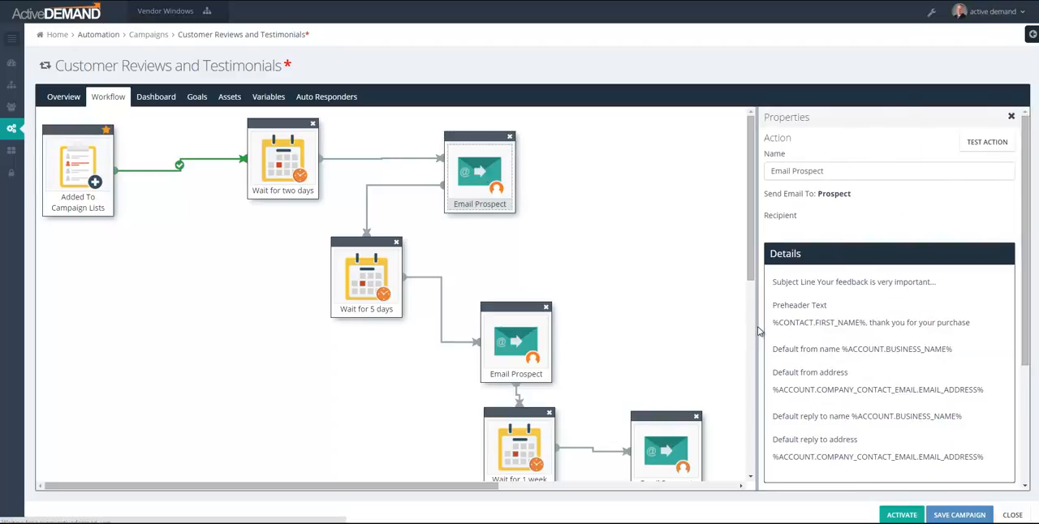
pyautogui.moveTo(759, 331); pyautogui.dragTo(608, 331)
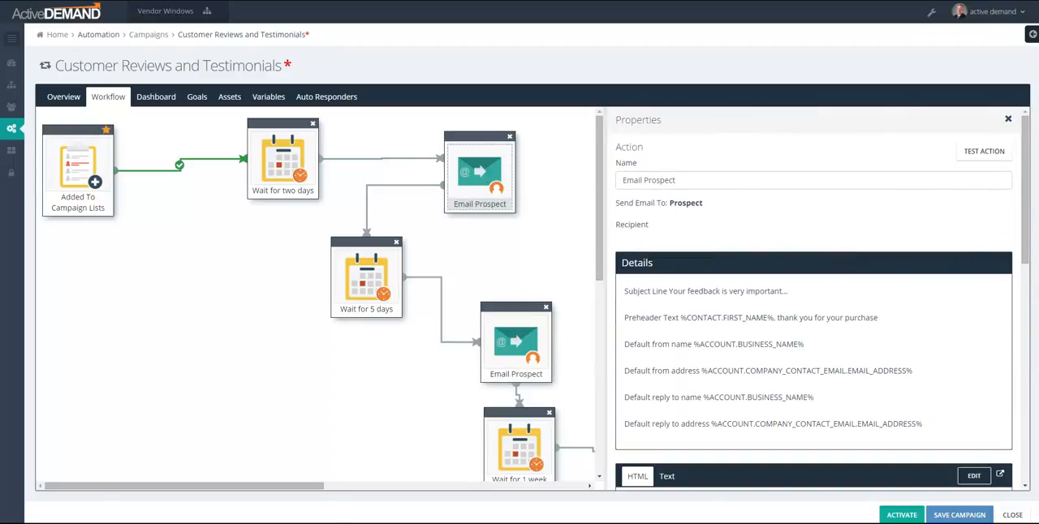
pyautogui.scroll(-4, 1006, 336)
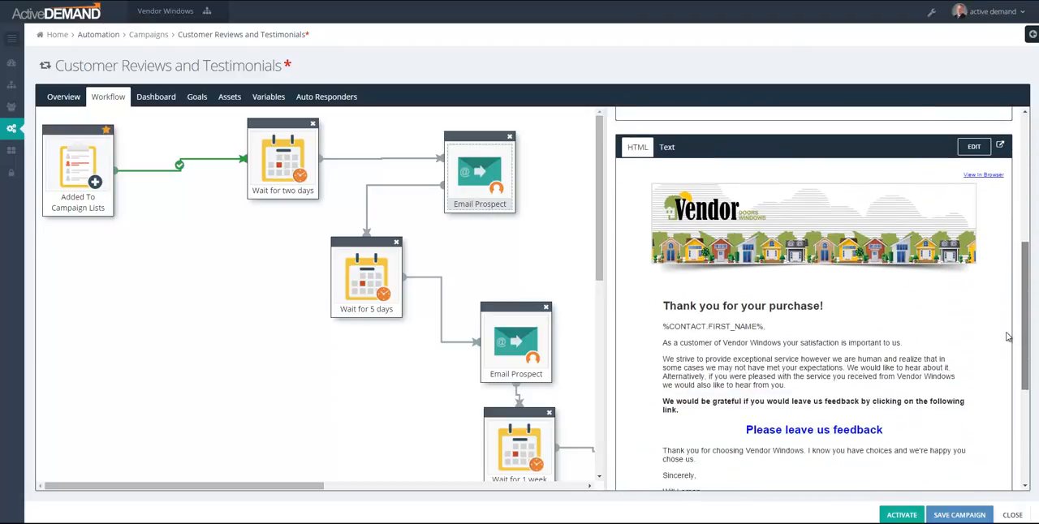
# Step: Open the Email Prospect action that follows Wait for 5 days and read through its details and follow-up message
pyautogui.moveTo(285, 487); pyautogui.dragTo(322, 490)
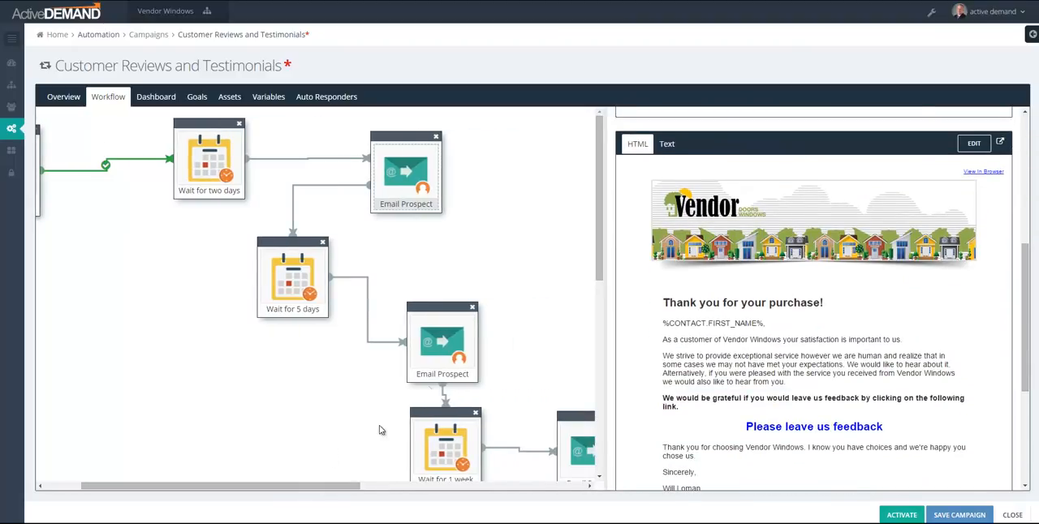
pyautogui.click(444, 361)
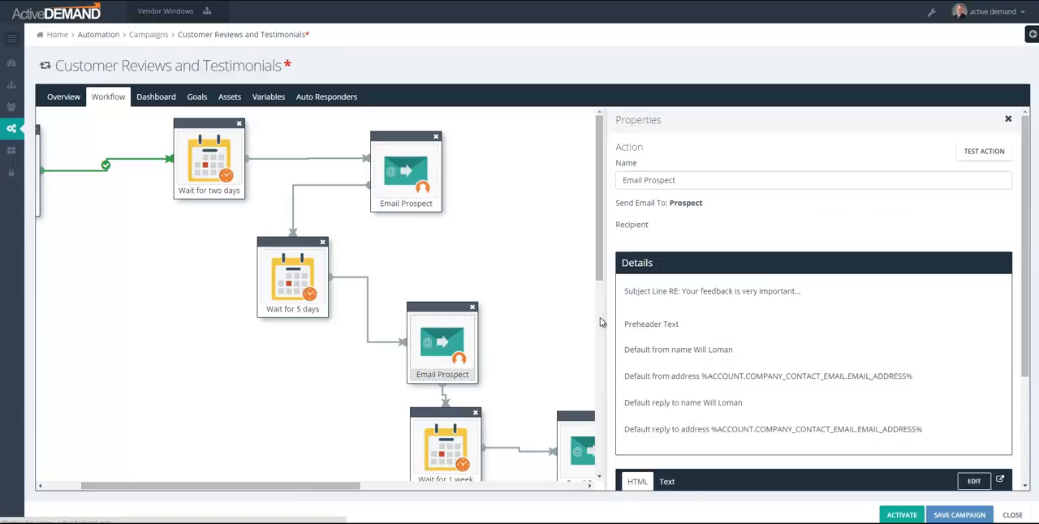
pyautogui.moveTo(603, 321); pyautogui.dragTo(532, 322)
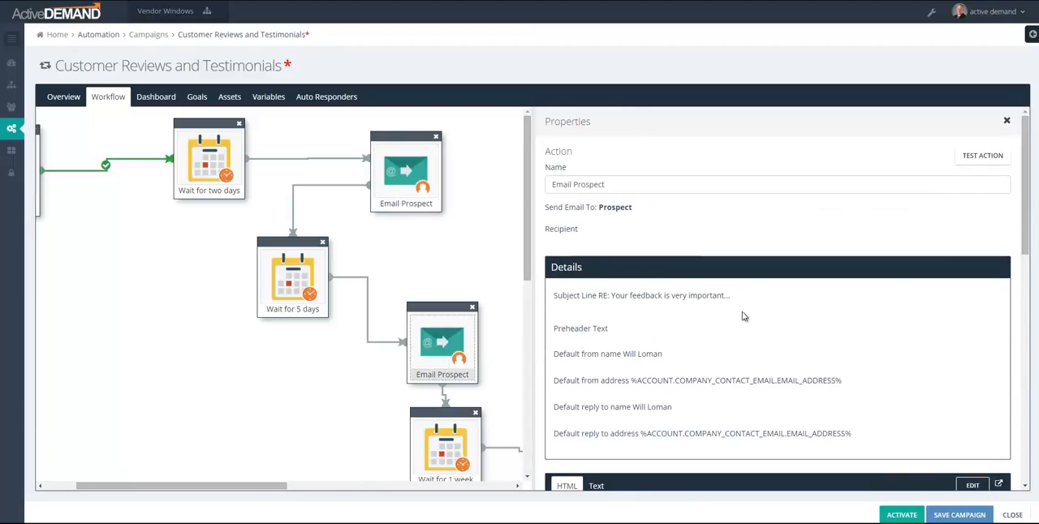
pyautogui.scroll(-3, 742, 317)
pyautogui.scroll(-2, 743, 316)
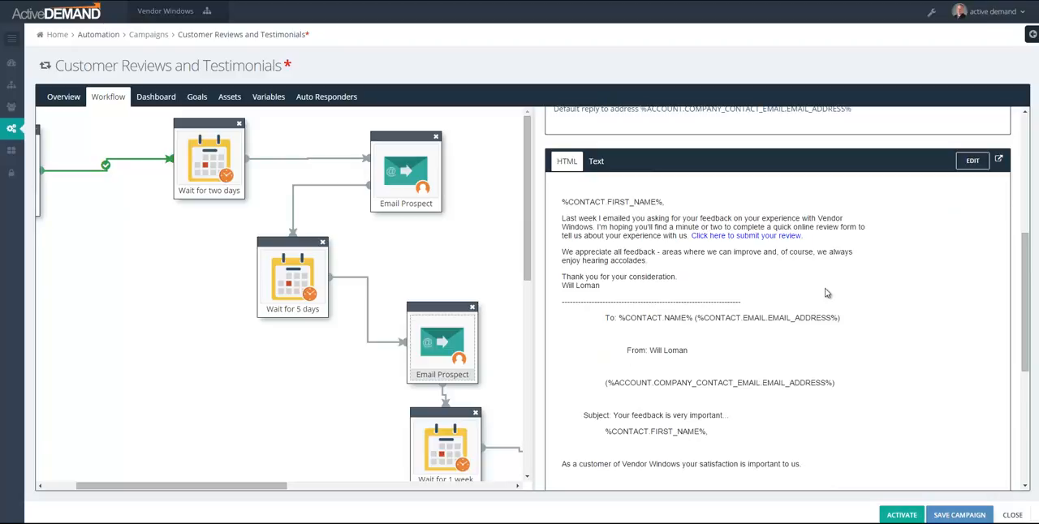
pyautogui.scroll(-3, 813, 311)
pyautogui.scroll(3, 825, 295)
pyautogui.scroll(-1, 825, 295)
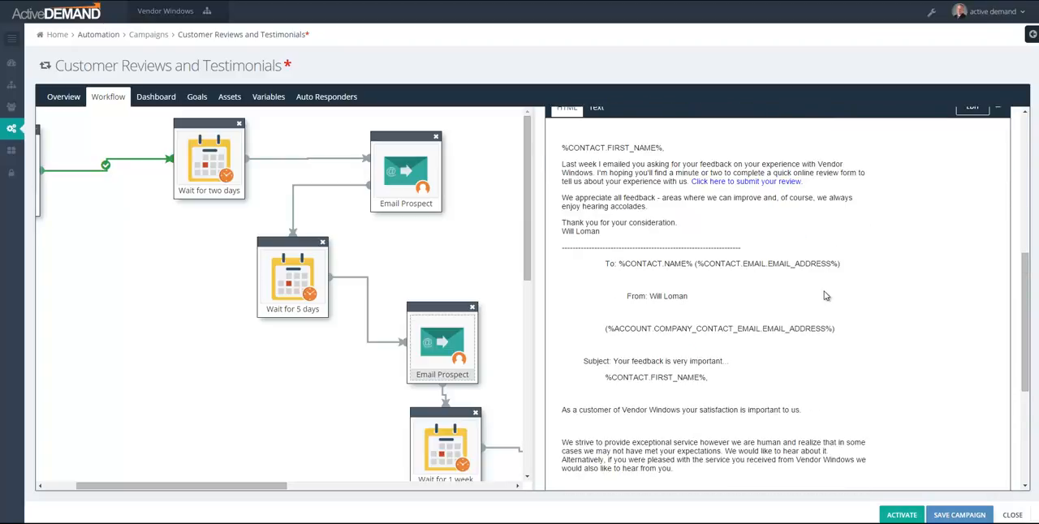
pyautogui.scroll(-3, 825, 295)
# Step: Open the Email Prospect action that follows Wait for 1 week and look over its email
pyautogui.moveTo(243, 487); pyautogui.dragTo(310, 490)
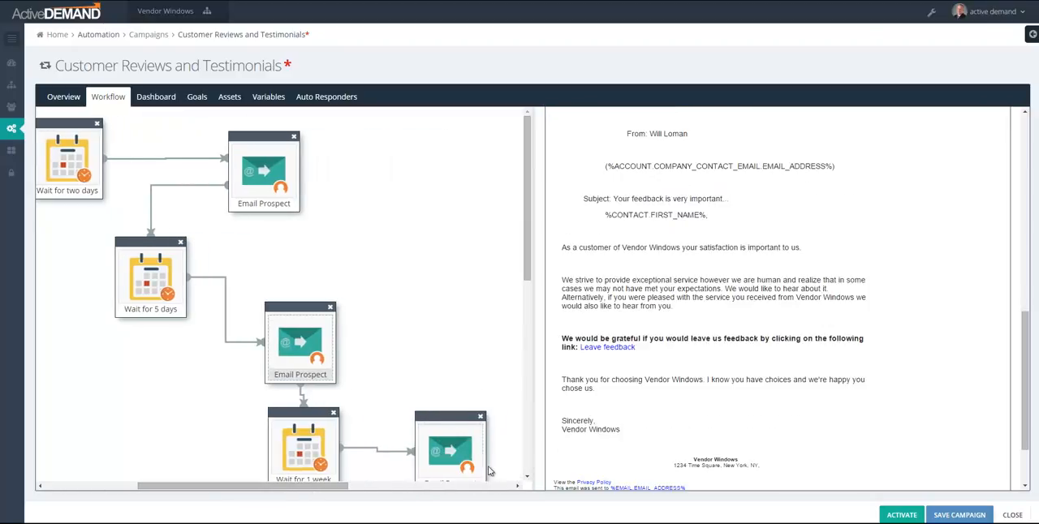
pyautogui.click(459, 467)
pyautogui.scroll(-3, 777, 297)
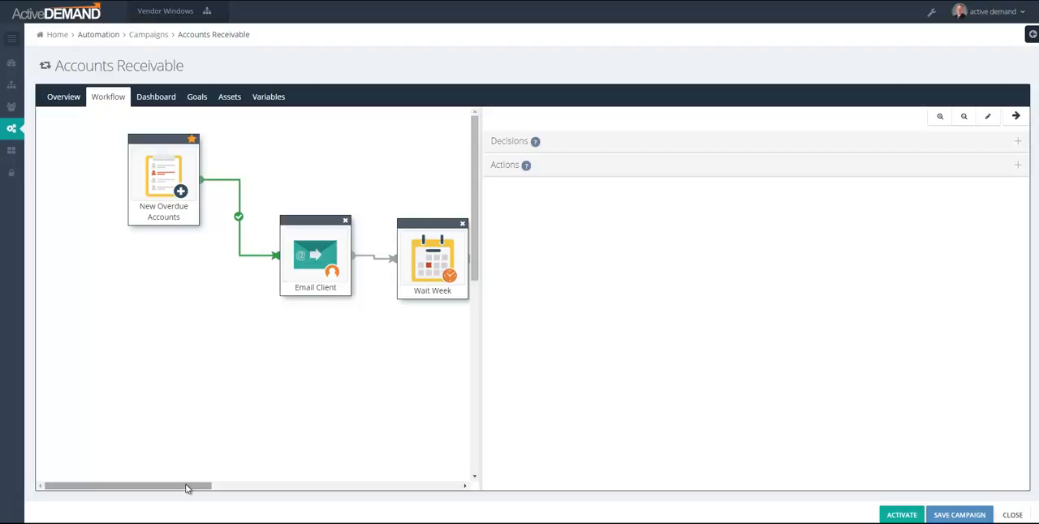
# Step: Open the Email Client action in the Accounts Receivable workflow and examine its payment reminder email
pyautogui.click(329, 261)
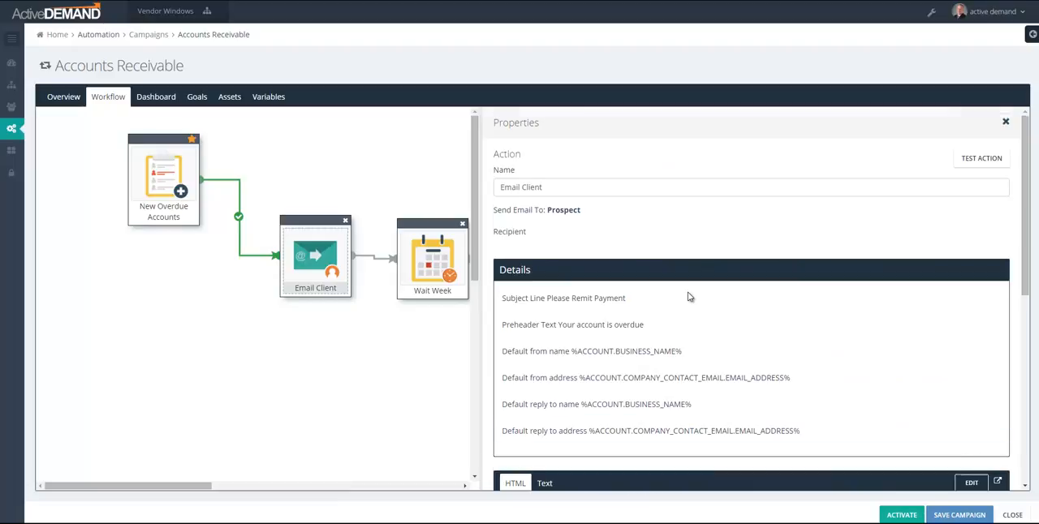
pyautogui.scroll(-5, 688, 297)
pyautogui.scroll(5, 687, 295)
# Step: Add a Make Call action below Is Still Over Due? and connect that decision's positive branch to it
pyautogui.moveTo(192, 493); pyautogui.dragTo(336, 487)
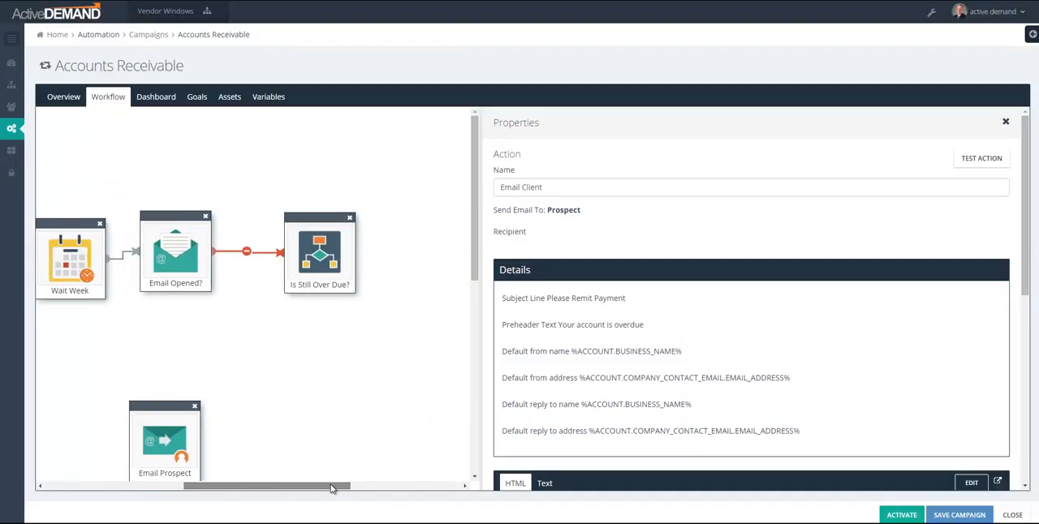
pyautogui.click(369, 431)
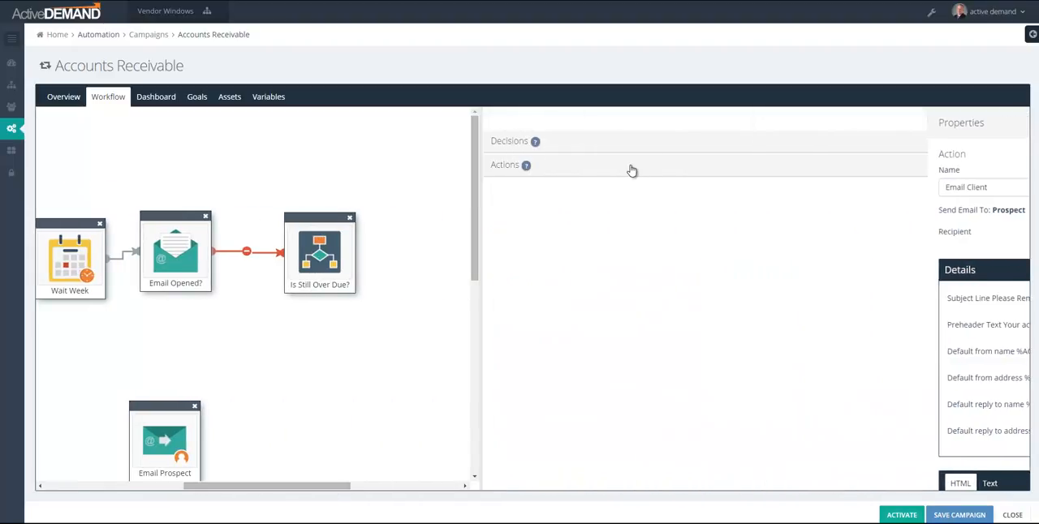
pyautogui.click(630, 168)
pyautogui.moveTo(614, 381); pyautogui.dragTo(313, 402)
pyautogui.moveTo(320, 294); pyautogui.dragTo(314, 372)
# Step: Set the Make Call action's call type to Robo Call with the message "%CONTACT.FIRST_NAME%, please pay your bill"
pyautogui.click(547, 271)
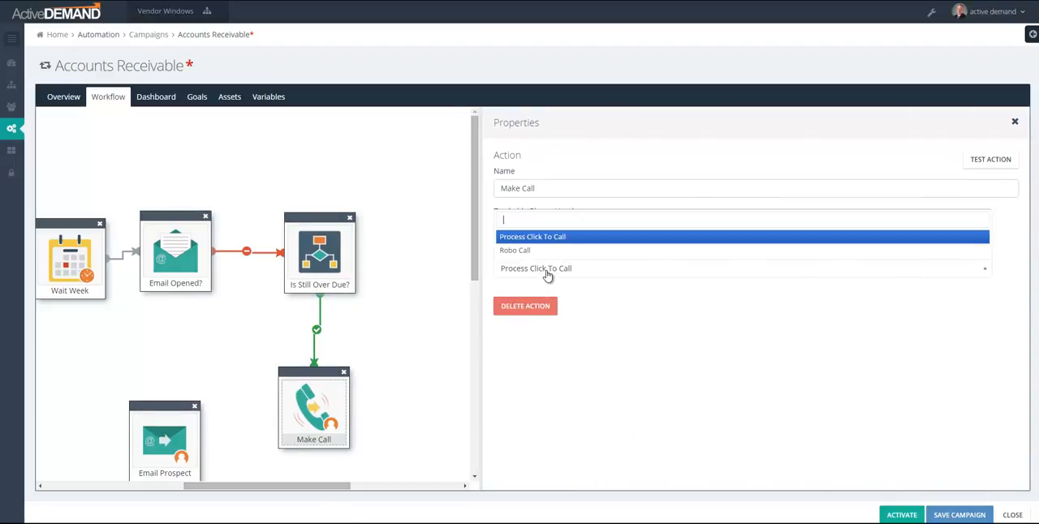
pyautogui.click(516, 253)
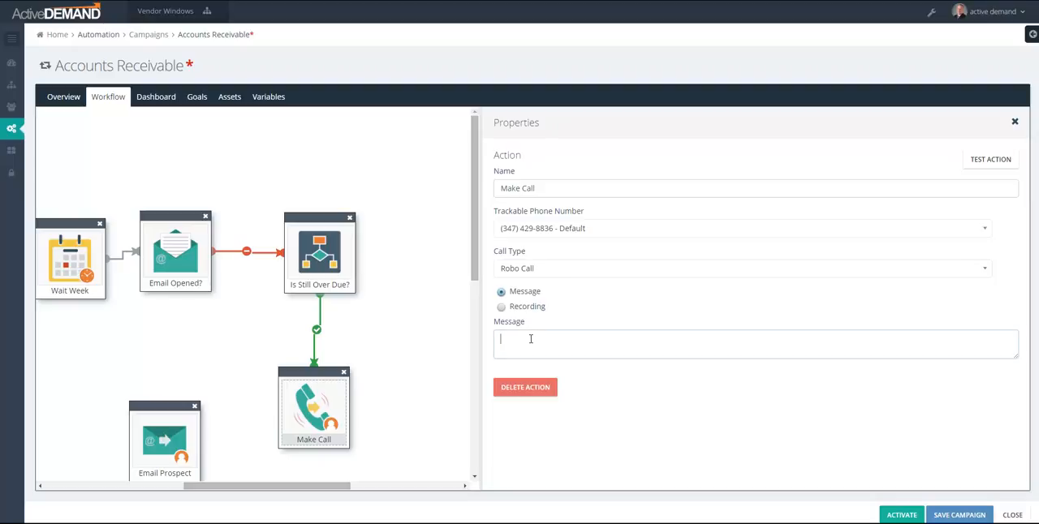
pyautogui.write('%CONTACT_FIRST_')
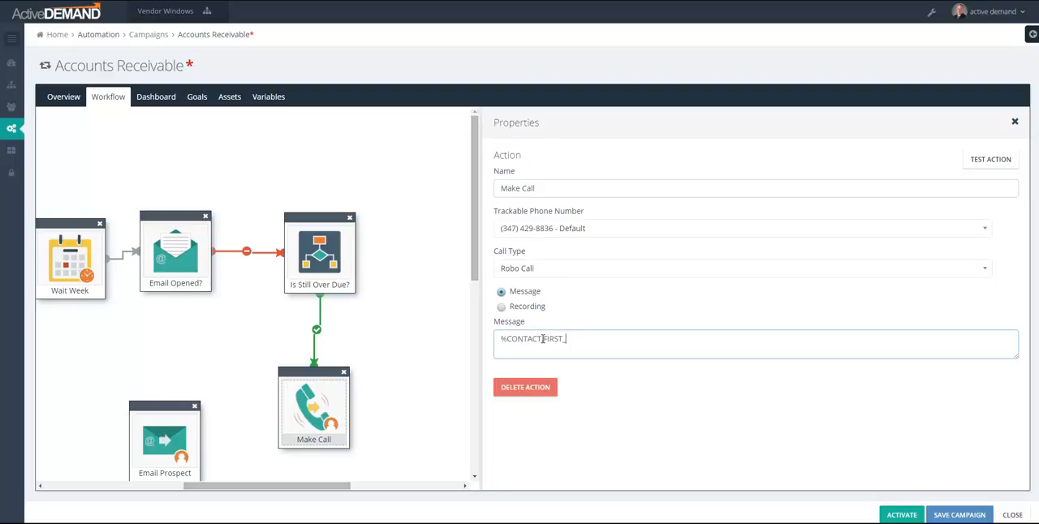
pyautogui.write('NAME%, please pay your b')
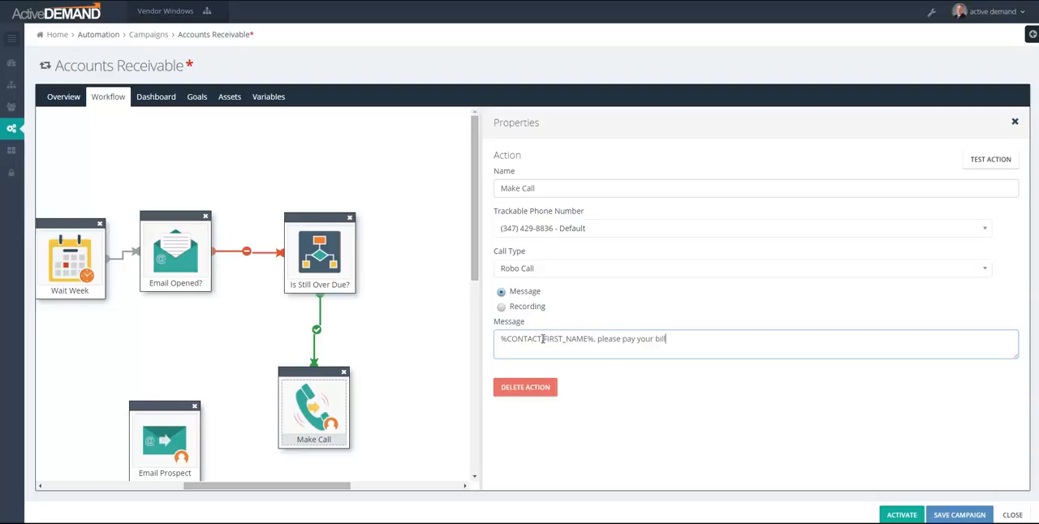
pyautogui.write('ill')
# Step: Connect Make Call back to Wait Week, and move Email Opened? up and right and Is Still Over Due? slightly right
pyautogui.moveTo(341, 487); pyautogui.dragTo(318, 472)
pyautogui.moveTo(349, 439); pyautogui.dragTo(150, 294)
pyautogui.moveTo(248, 215); pyautogui.dragTo(310, 151)
pyautogui.moveTo(218, 404); pyautogui.dragTo(106, 382)
pyautogui.scroll(3, 352, 308)
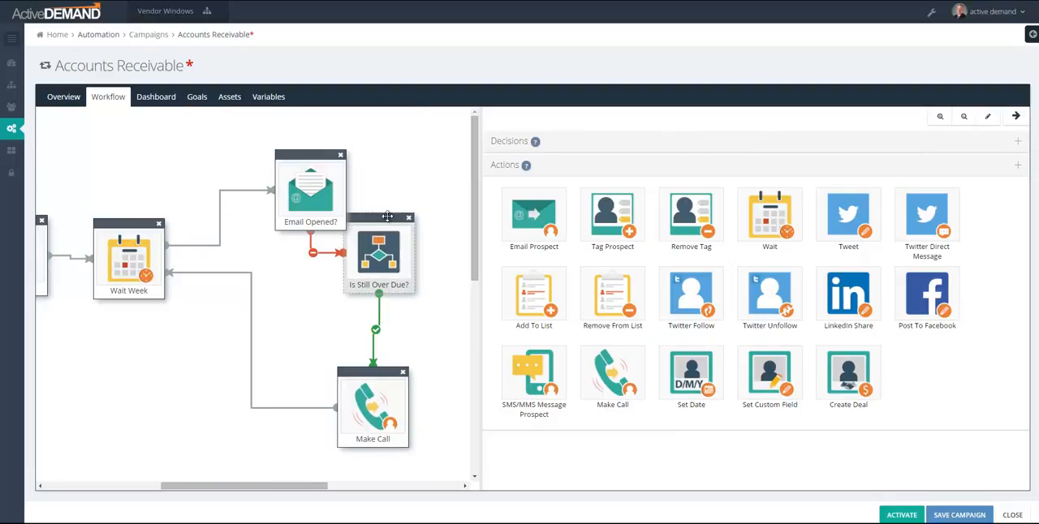
pyautogui.moveTo(387, 216); pyautogui.dragTo(416, 217)
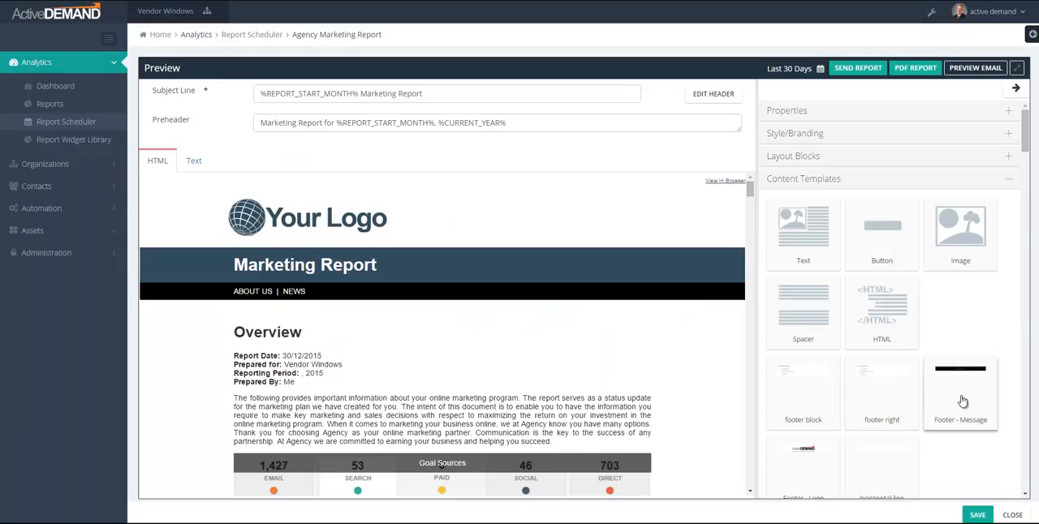
# Step: Browse the widget templates for the Agency Marketing Report and try placing the Campaign - Website Visitors widget above Goal Sources
pyautogui.click(106, 44)
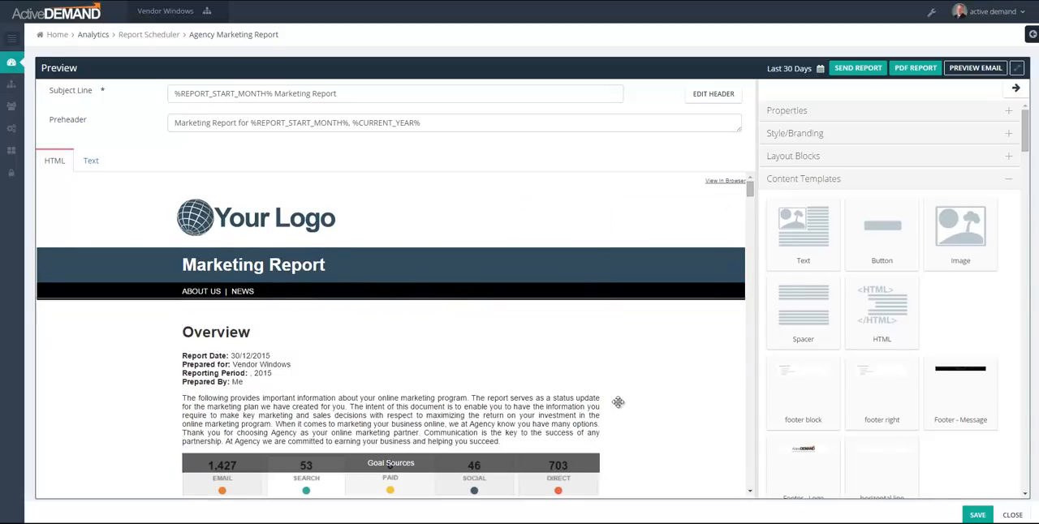
pyautogui.scroll(-4, 622, 397)
pyautogui.moveTo(1026, 142); pyautogui.dragTo(1036, 203)
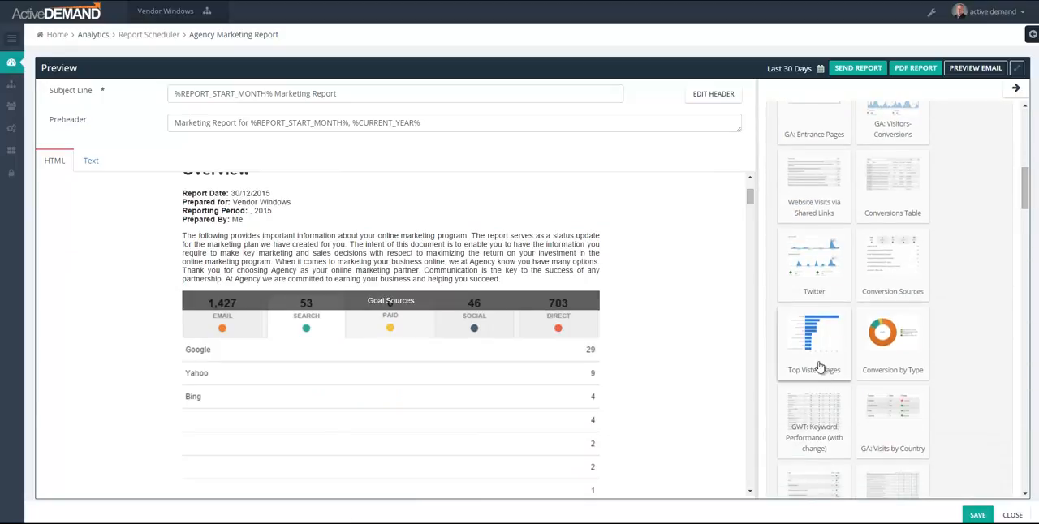
pyautogui.scroll(-2, 876, 404)
pyautogui.scroll(-6, 876, 404)
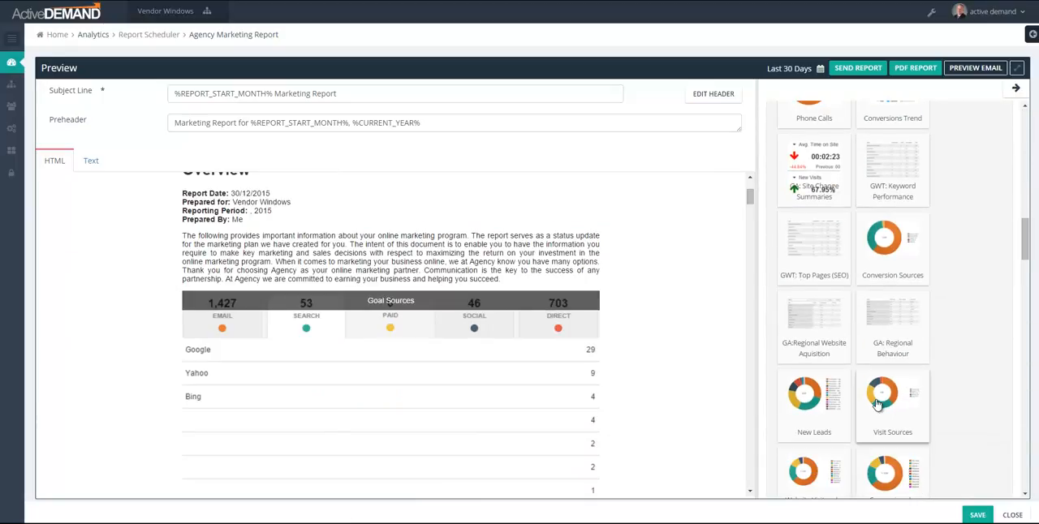
pyautogui.scroll(2, 877, 396)
pyautogui.moveTo(815, 291); pyautogui.dragTo(749, 316)
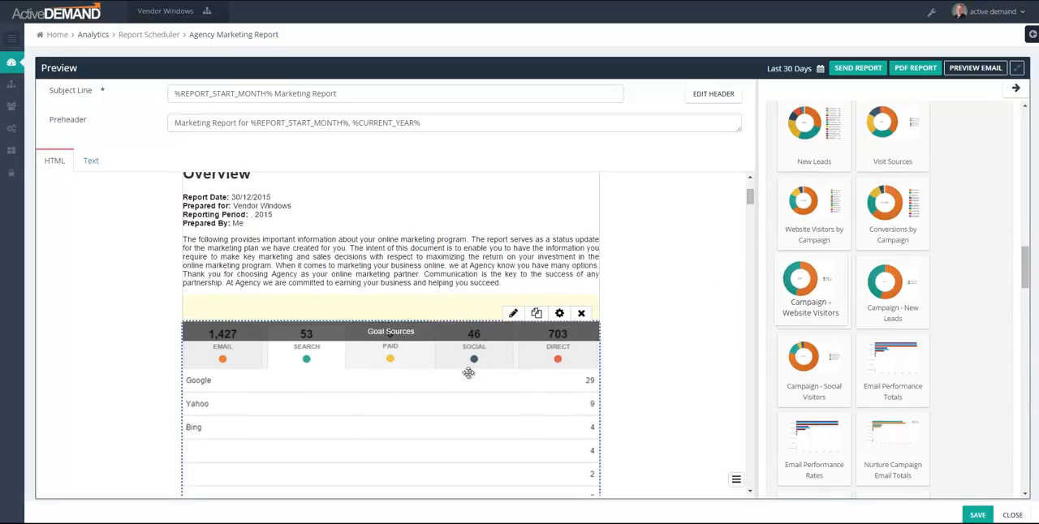
# Step: Look through the Agency Marketing Report's content, from the Overview and Goal Sources to Program Updates and Email Campaigns
pyautogui.scroll(-10, 579, 298)
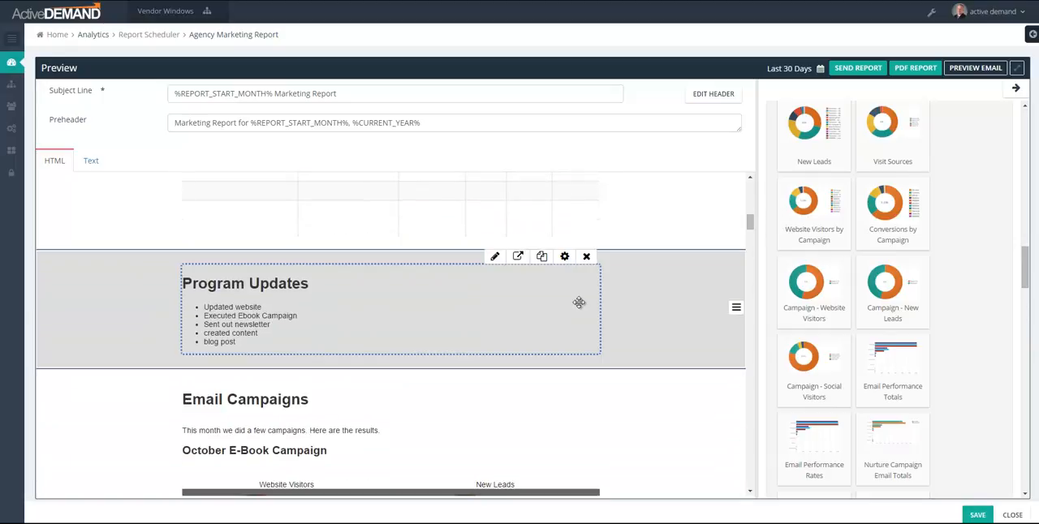
pyautogui.scroll(8, 580, 300)
pyautogui.scroll(5, 651, 357)
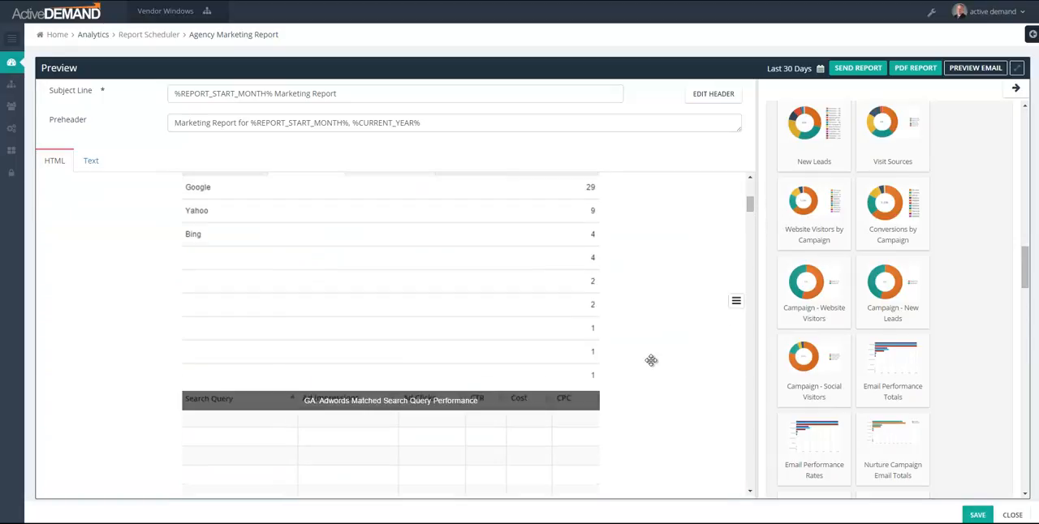
pyautogui.scroll(2, 650, 333)
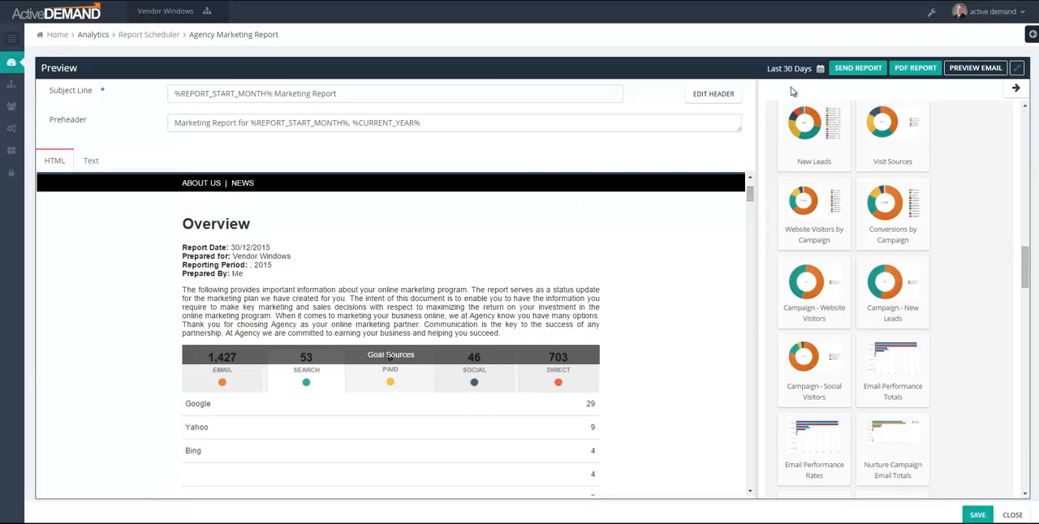
pyautogui.scroll(-1, 688, 318)
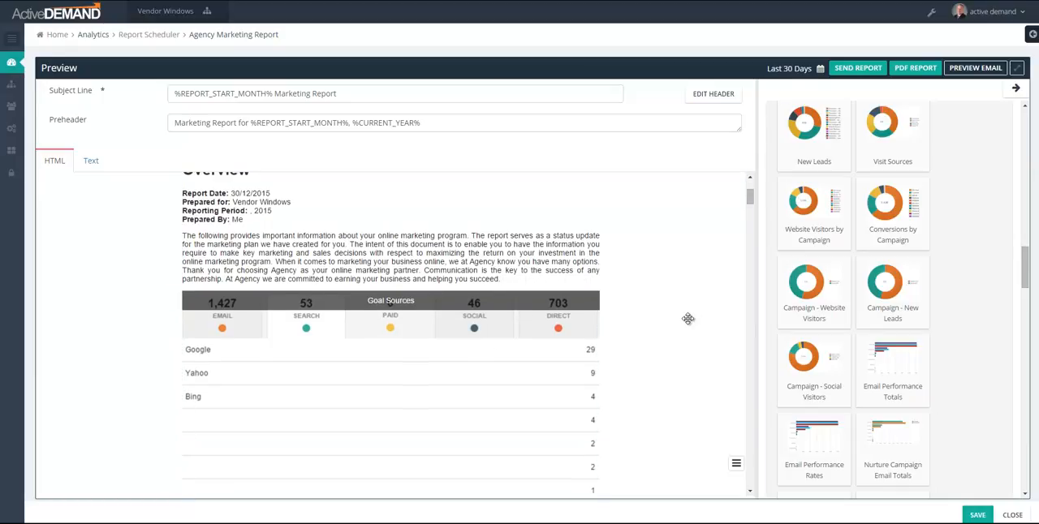
pyautogui.scroll(-2, 687, 318)
pyautogui.moveTo(517, 301)
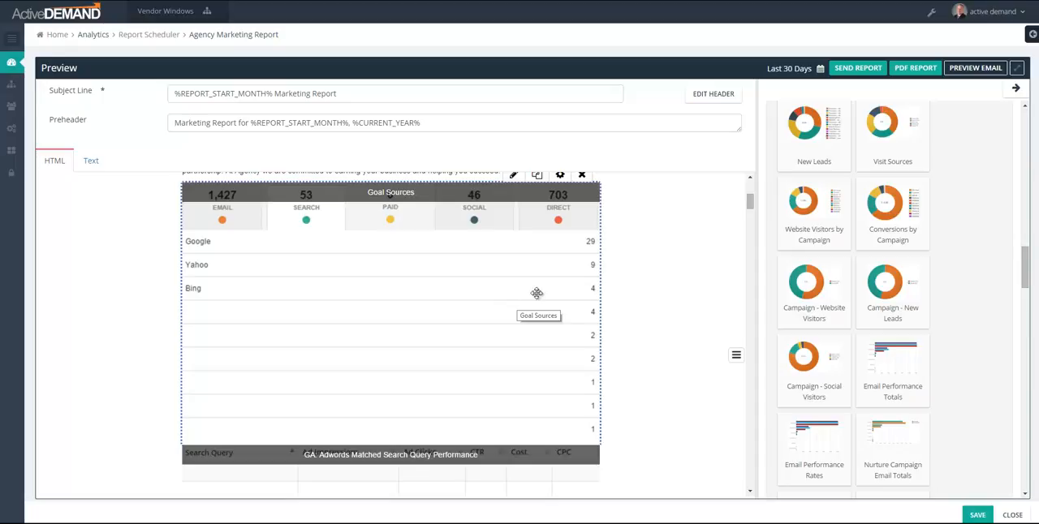
pyautogui.scroll(1, 650, 329)
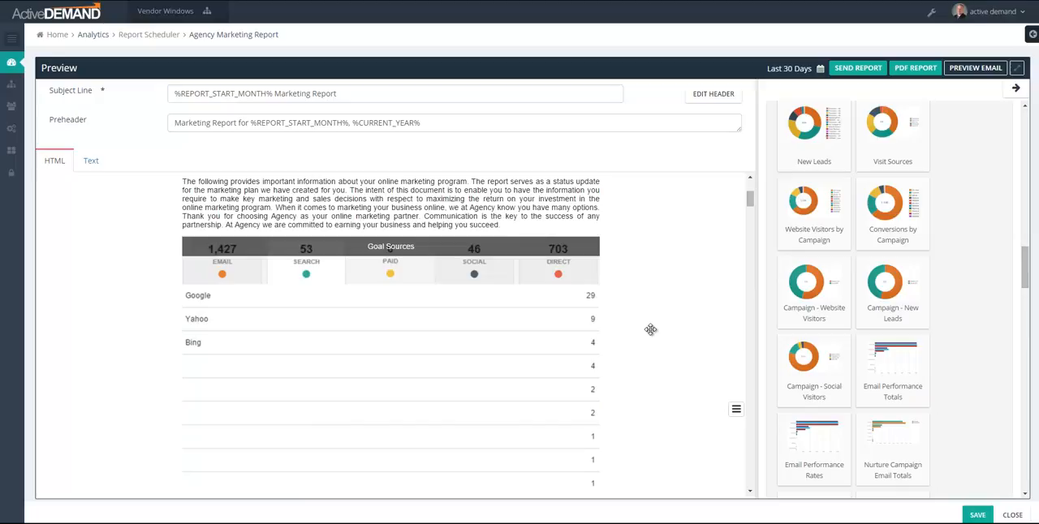